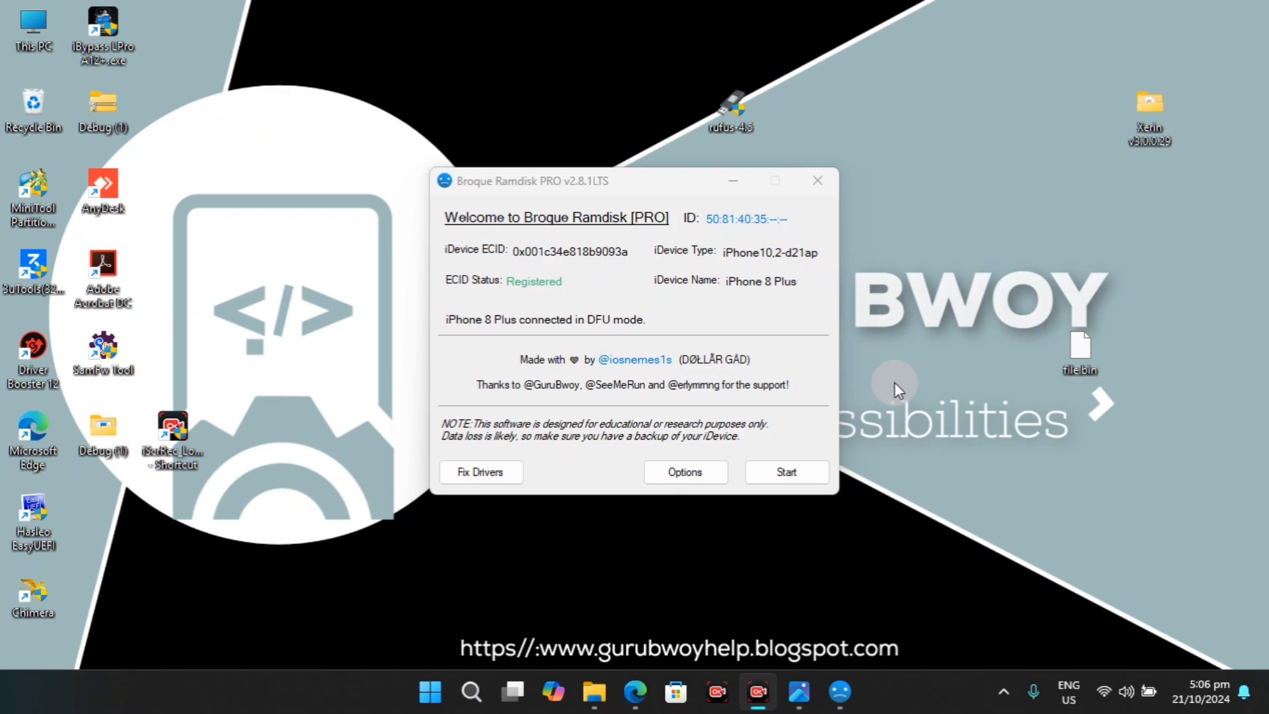
Refresh the desktop icons from the desktop's right-click menu
right_click(986, 303)
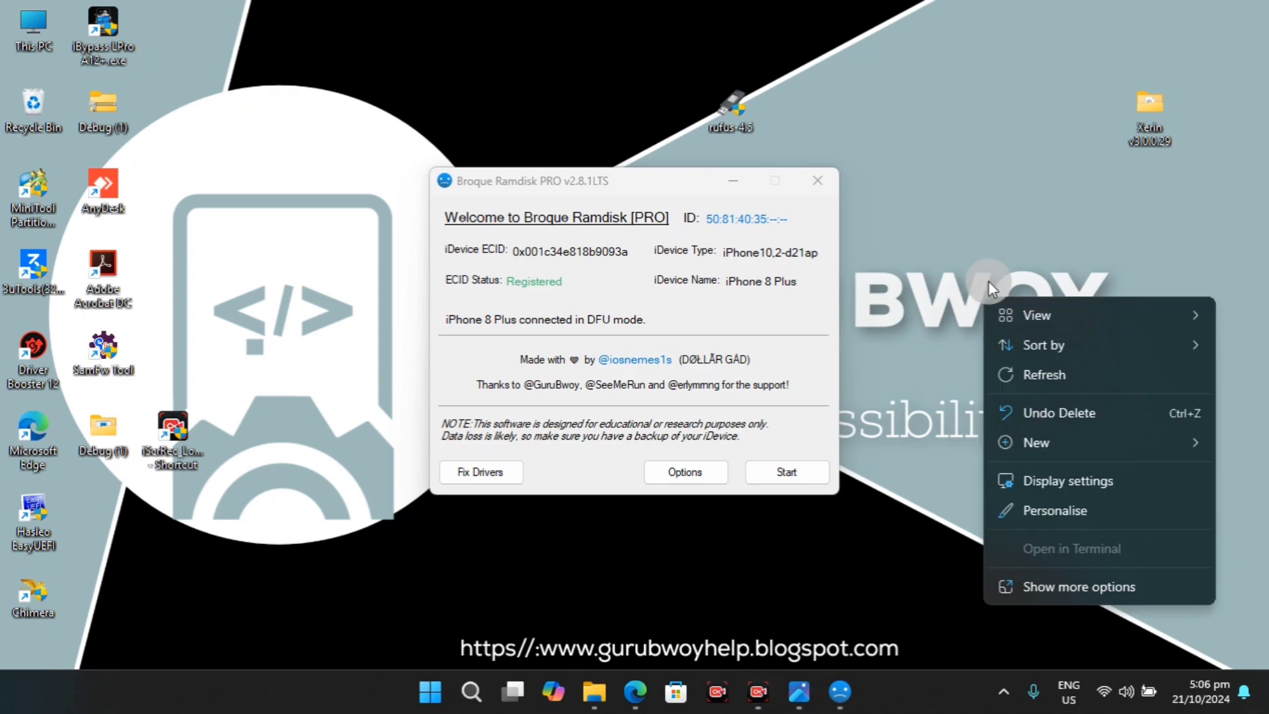
click(1121, 361)
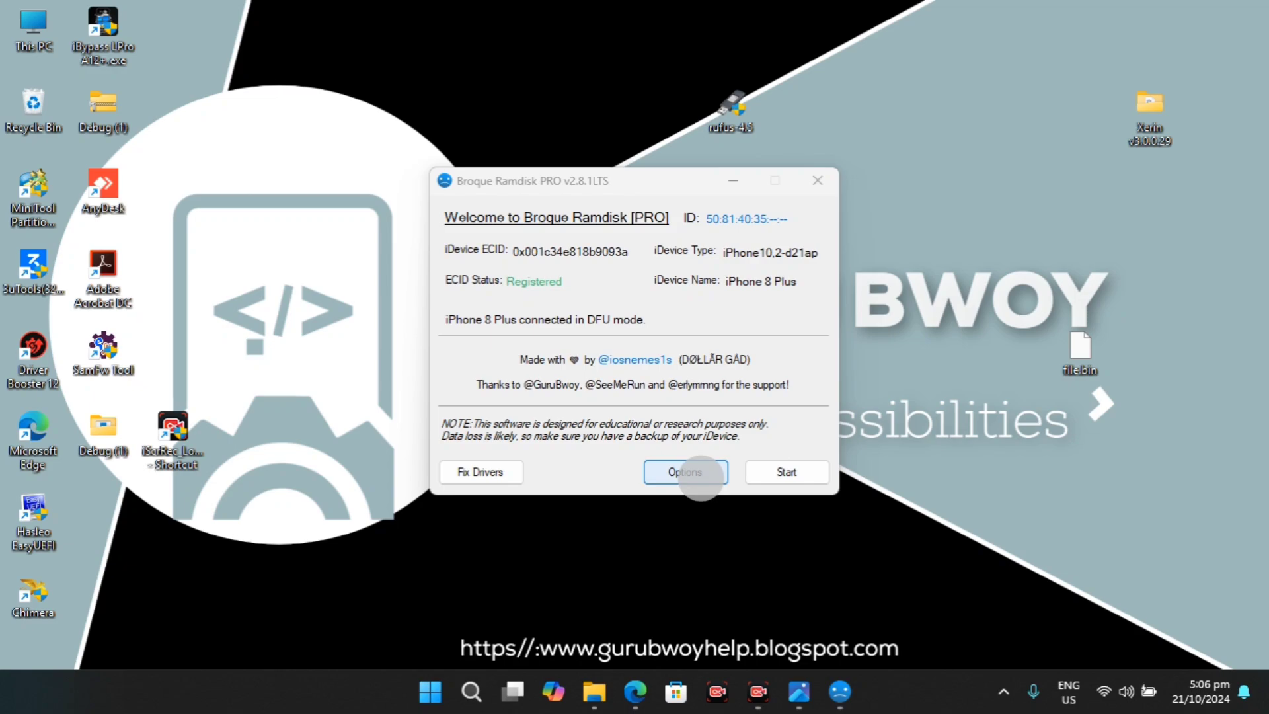
Clear and re-check Passcode Bypass [Ramdisk] in Options, then return to the welcome screen
click(685, 472)
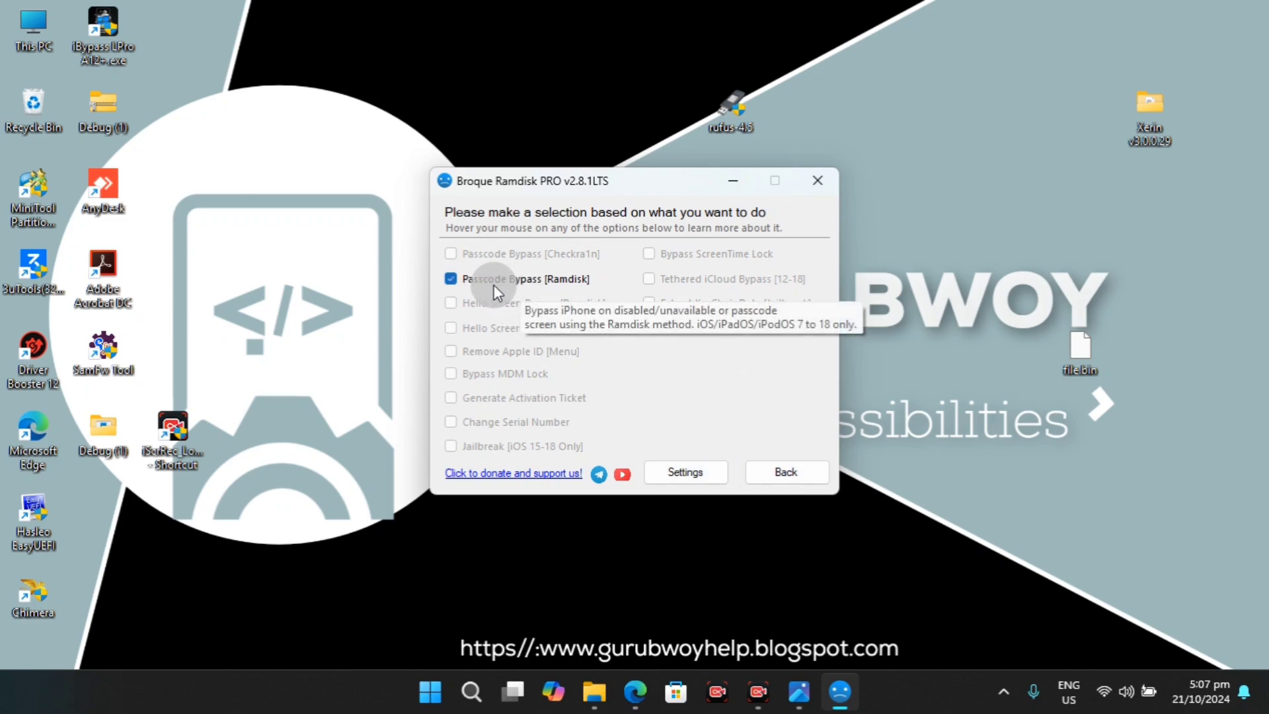
click(510, 281)
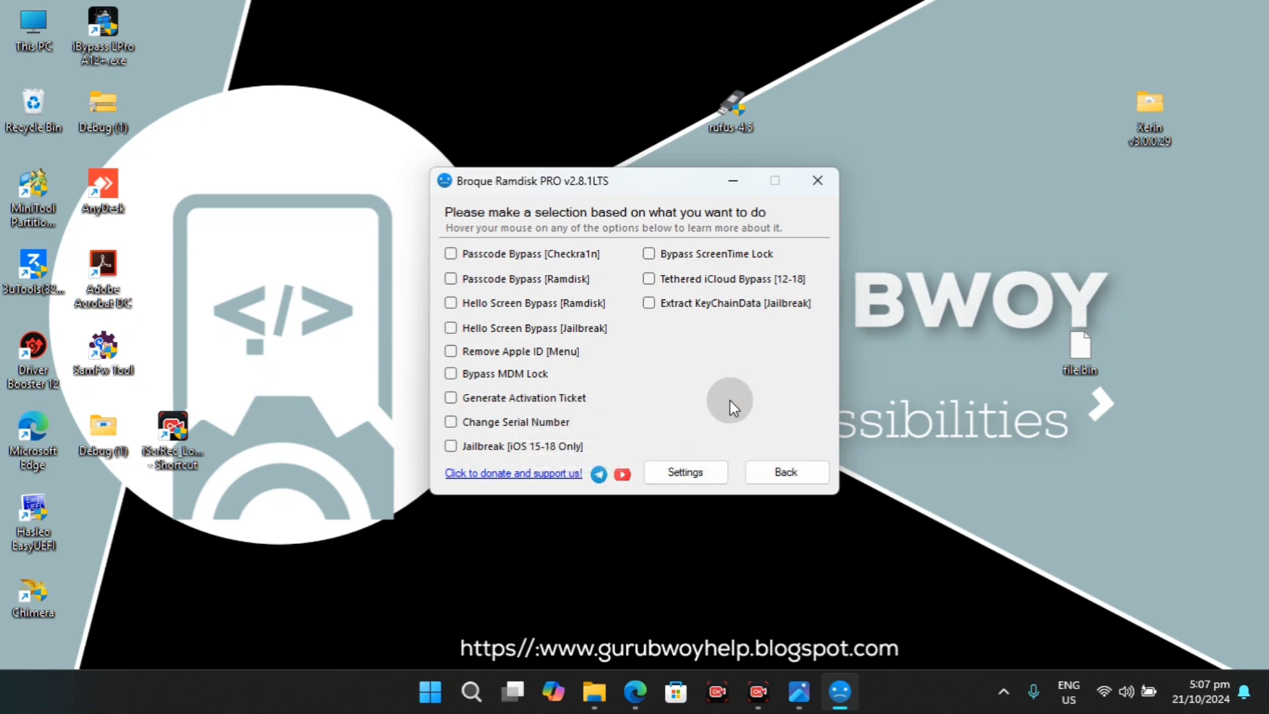
click(779, 473)
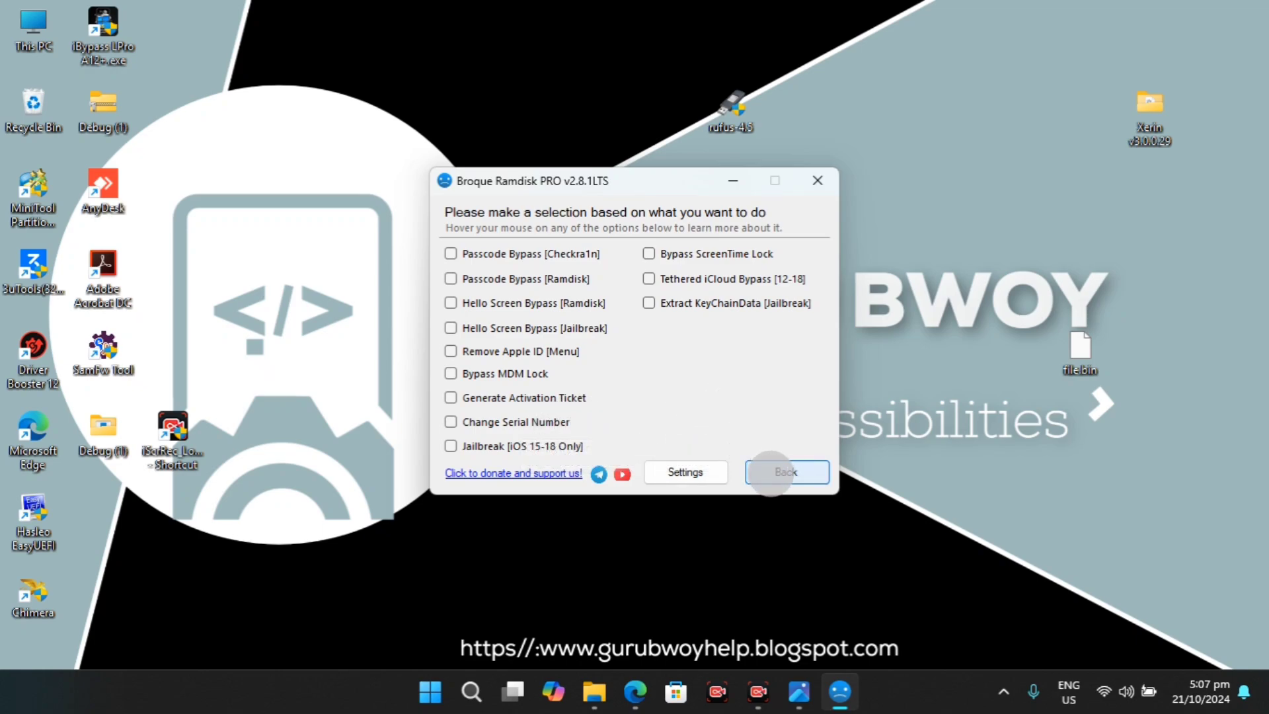
click(534, 279)
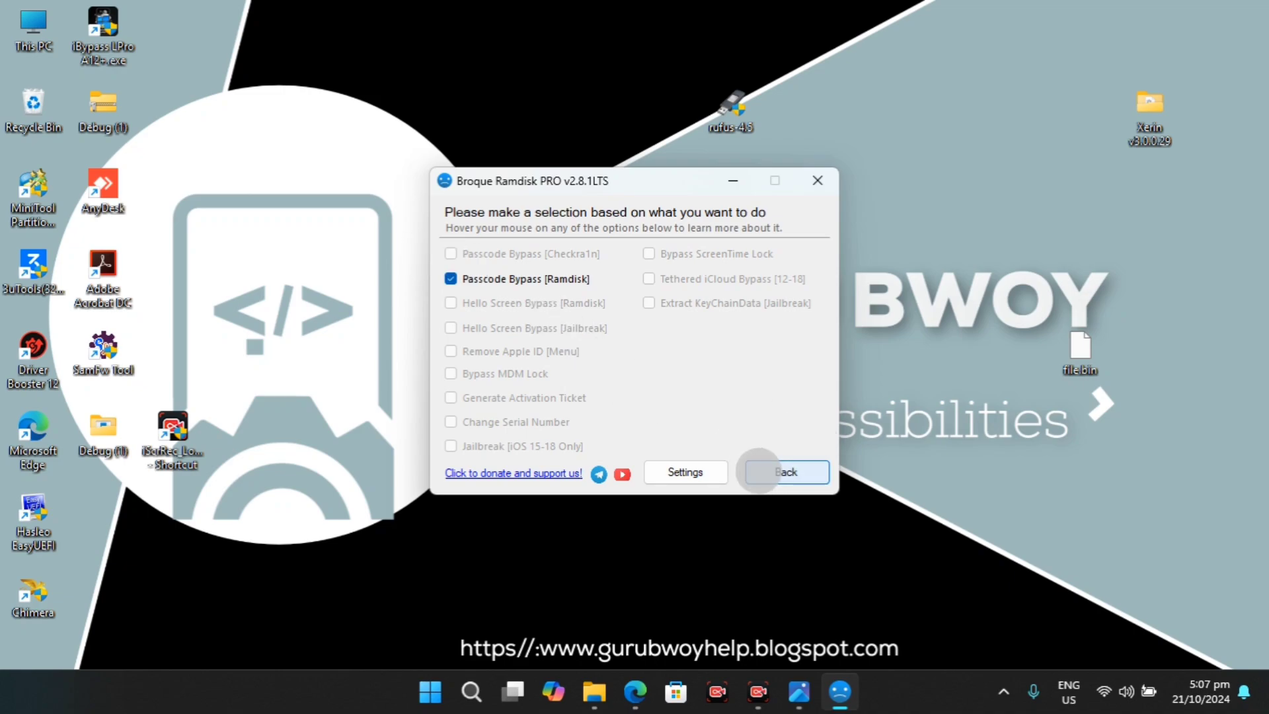
click(785, 471)
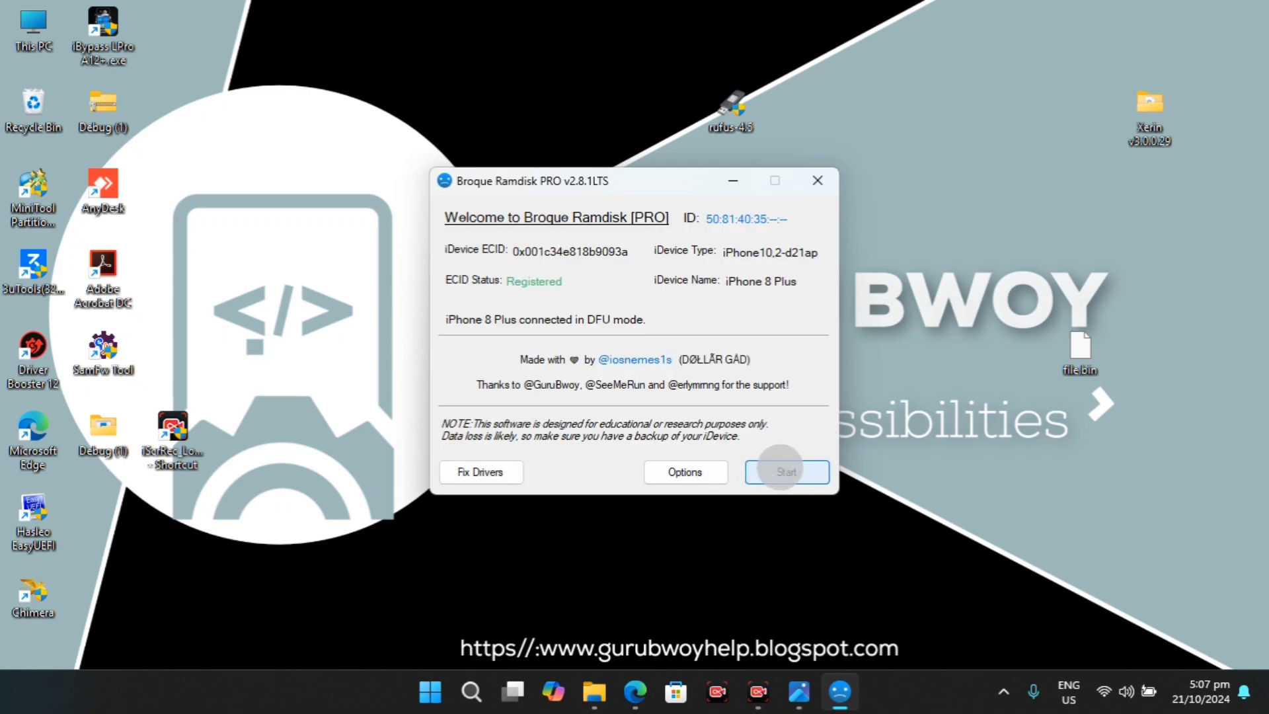
Start the bypass, choose iOS 16.4+ as the version, and try booting into SSH mode
click(783, 470)
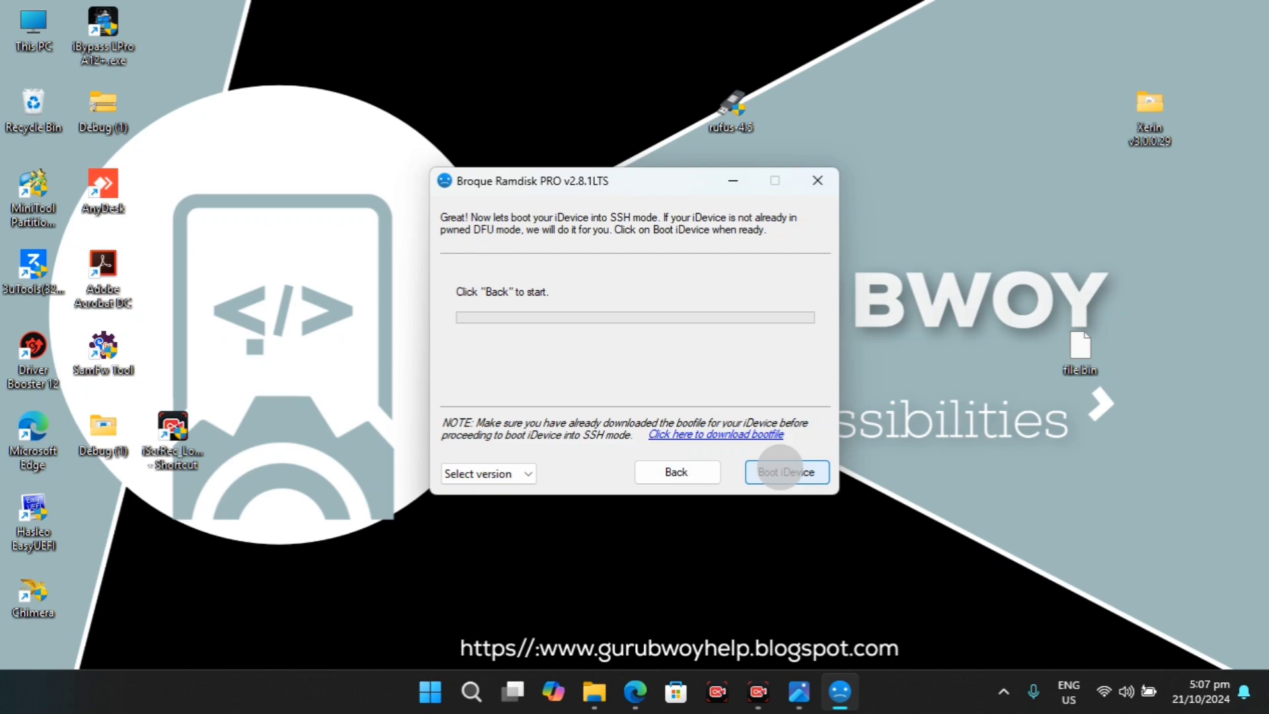
click(507, 474)
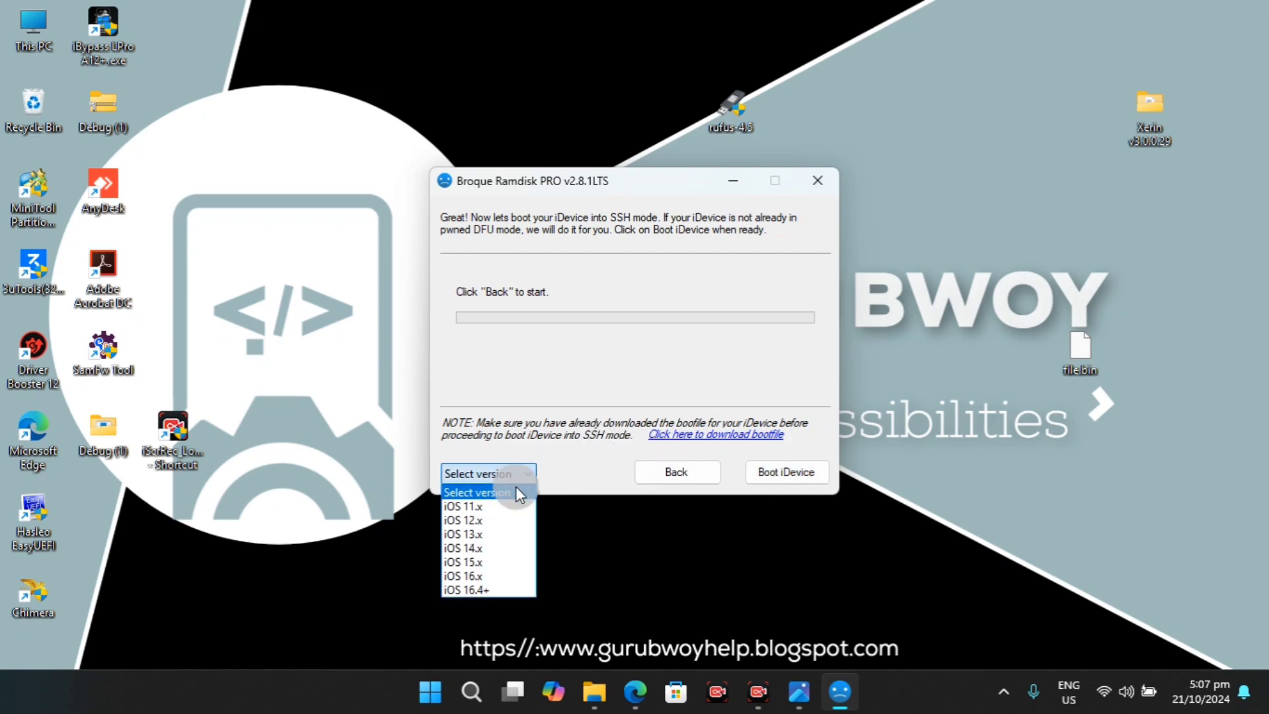
click(509, 588)
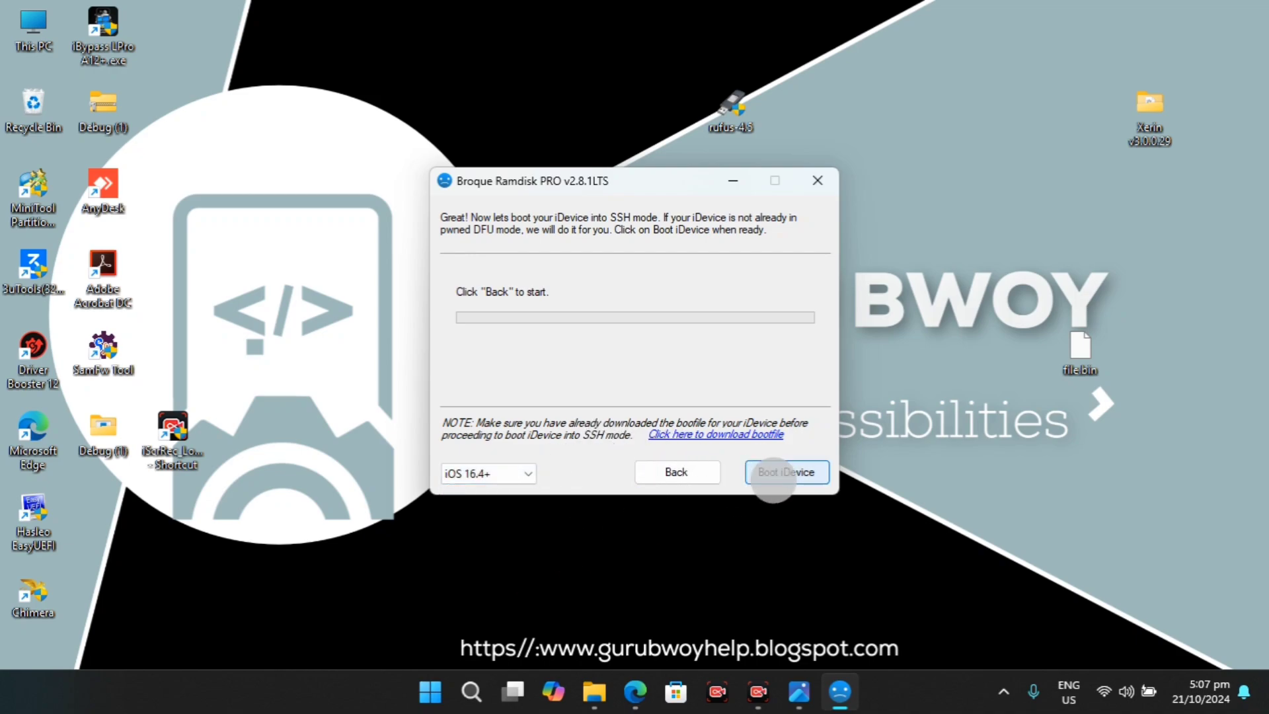
click(799, 474)
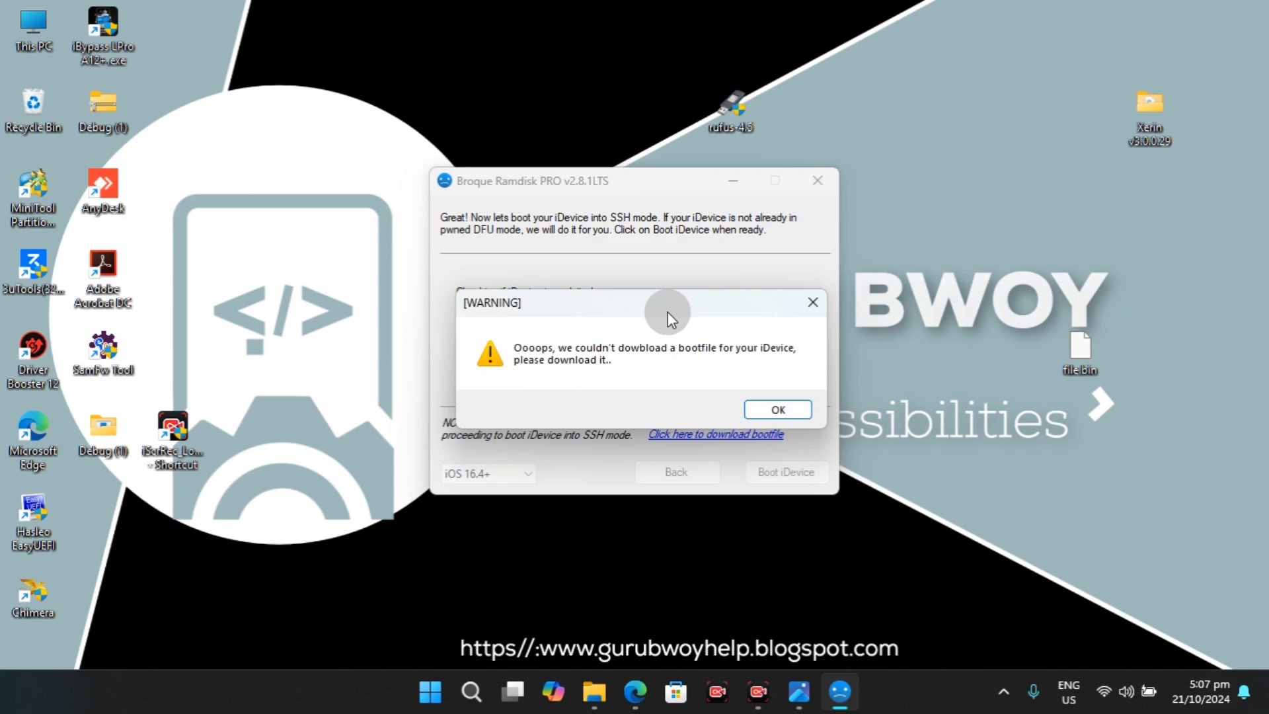
drag(666, 310, 615, 316)
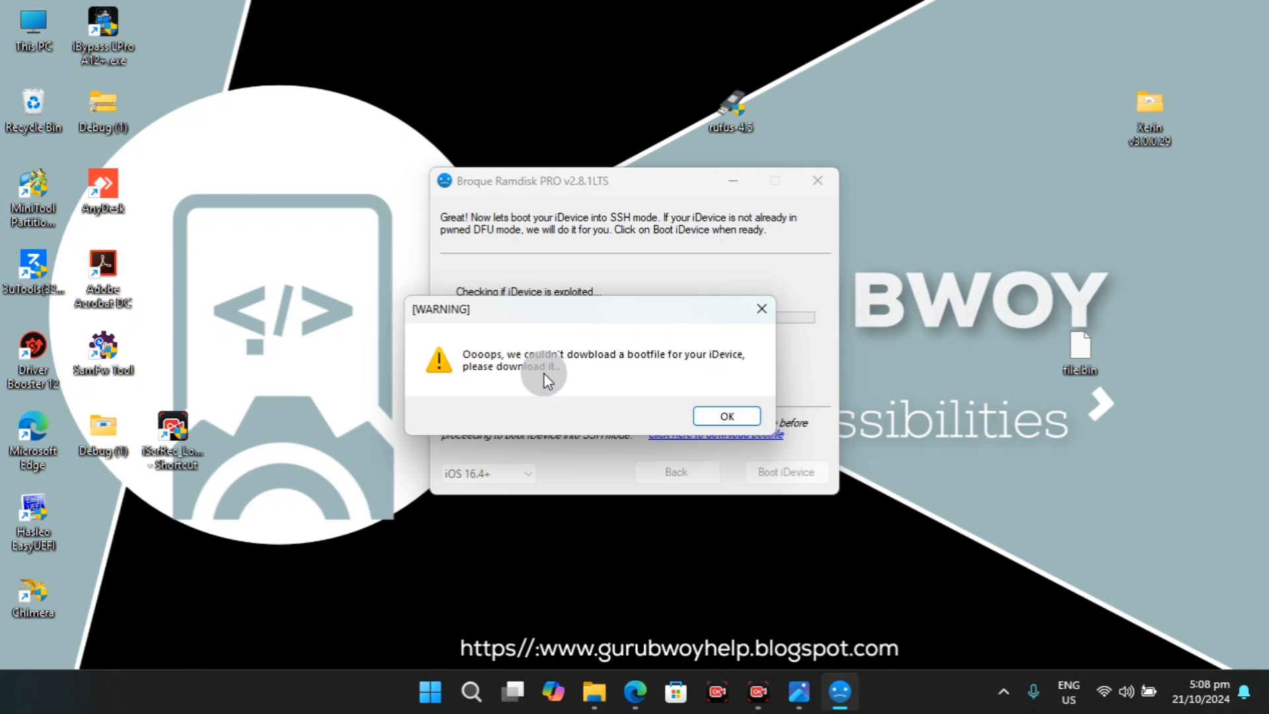
click(798, 691)
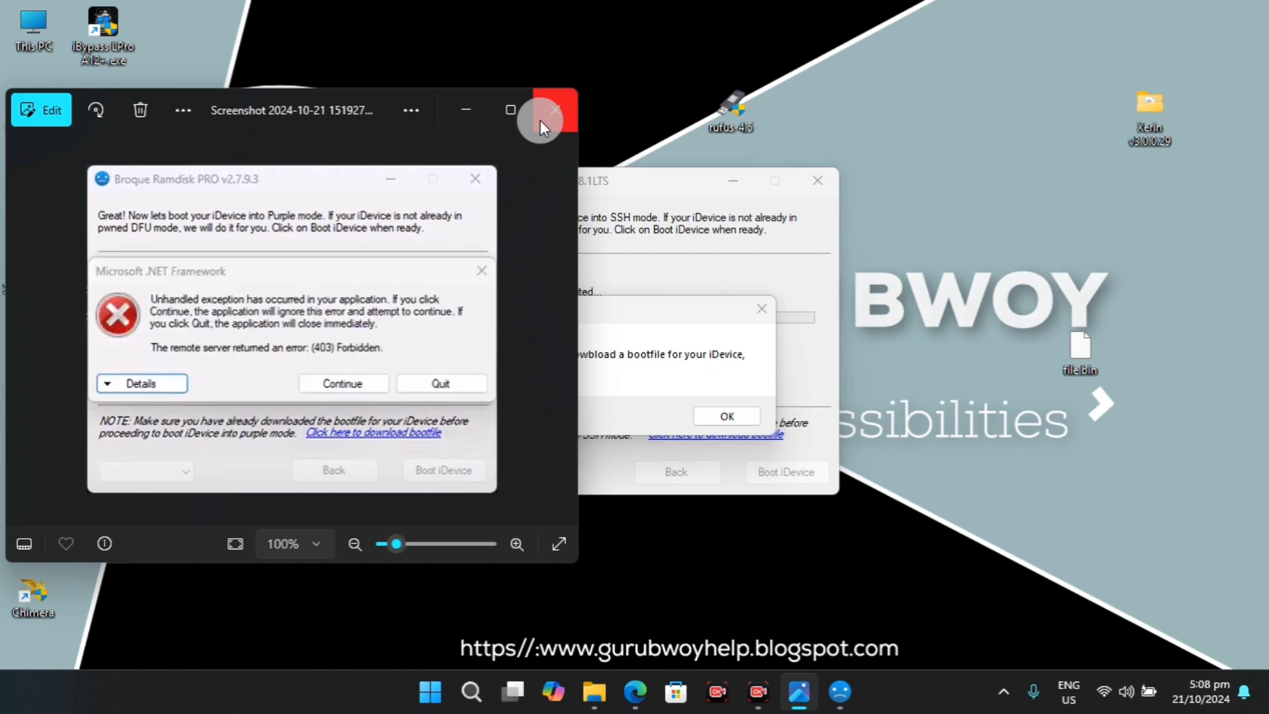
click(483, 112)
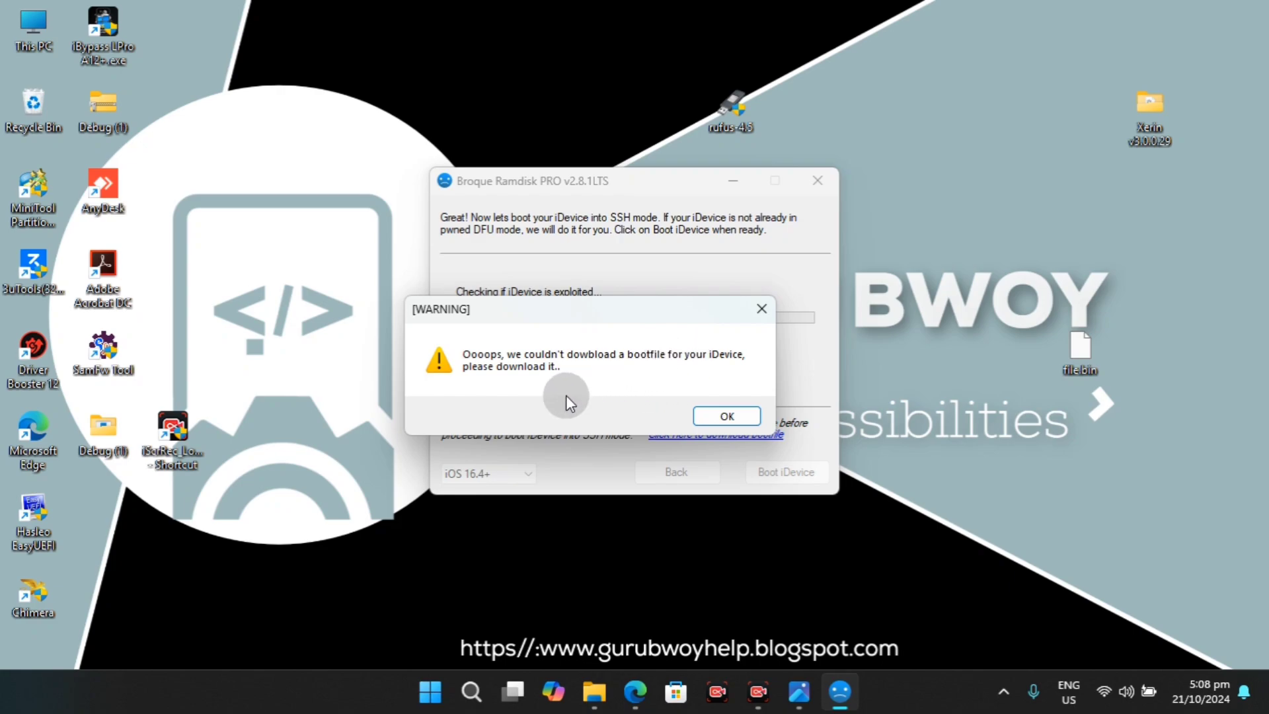
Dismiss the bootfile warning, view MediaFire's Ramdisks folder, and go back to the welcome screen
click(708, 414)
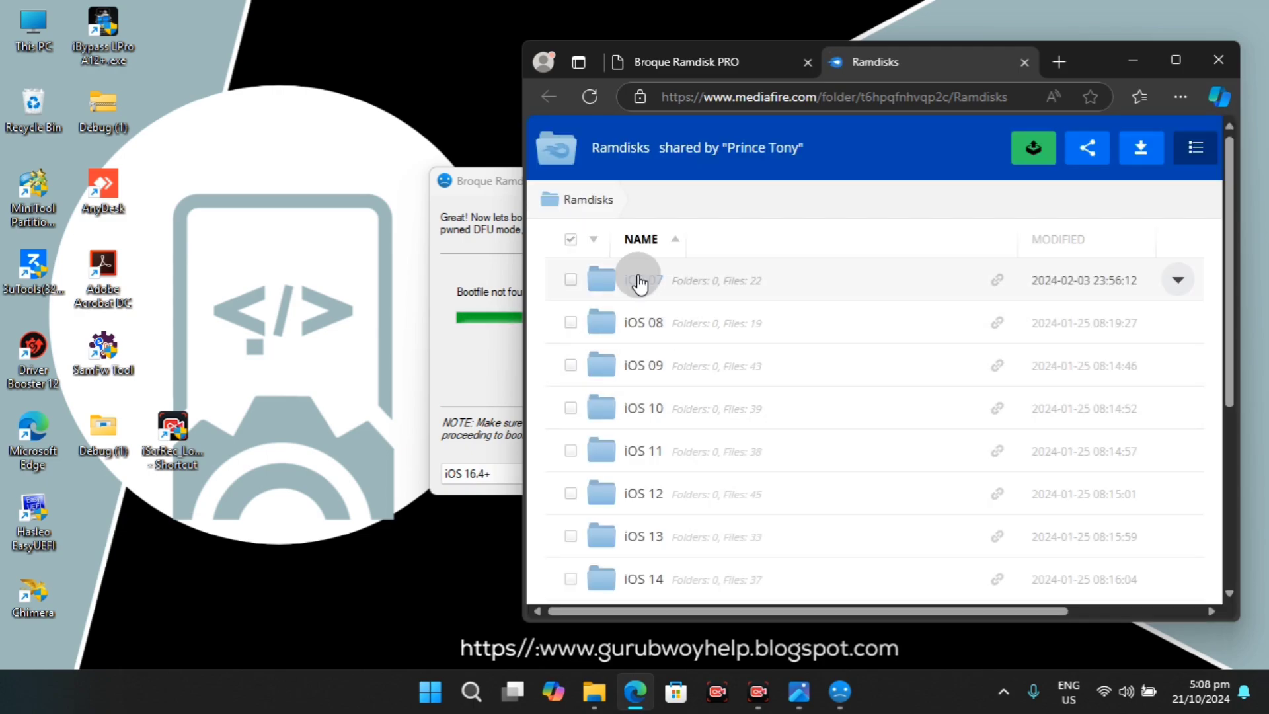
scroll(736, 523, down, 2)
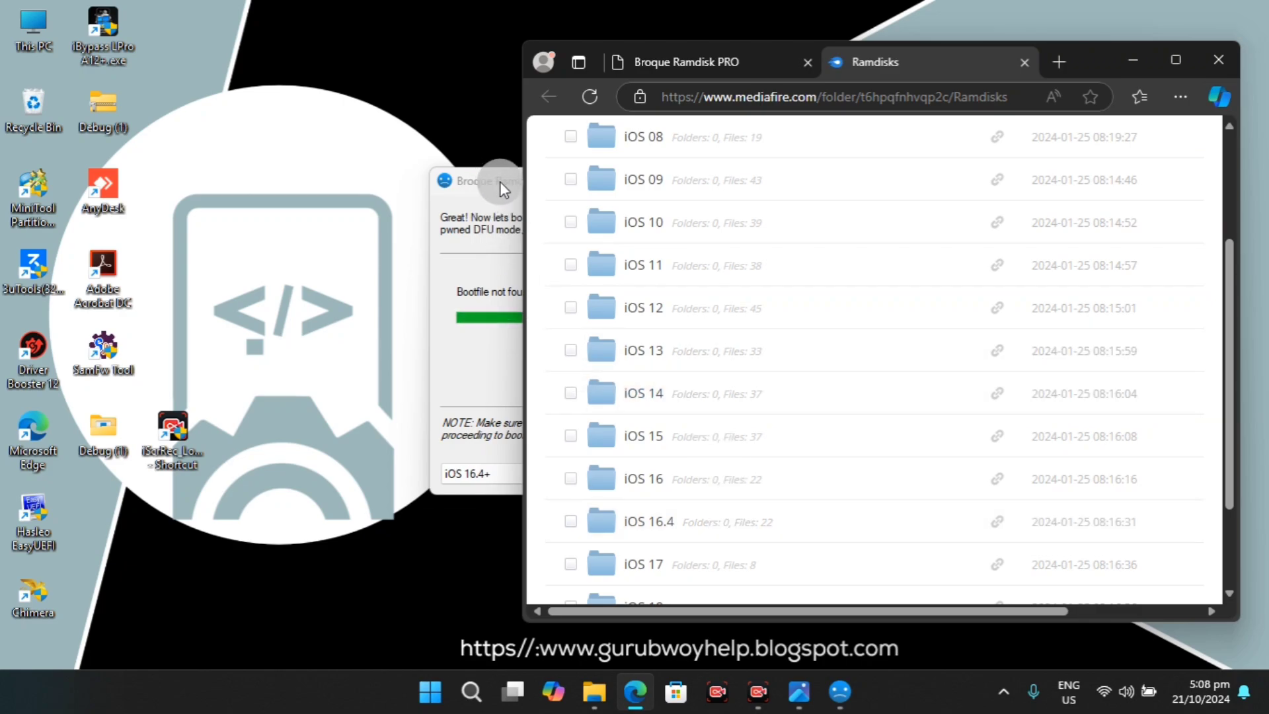
drag(500, 182, 352, 183)
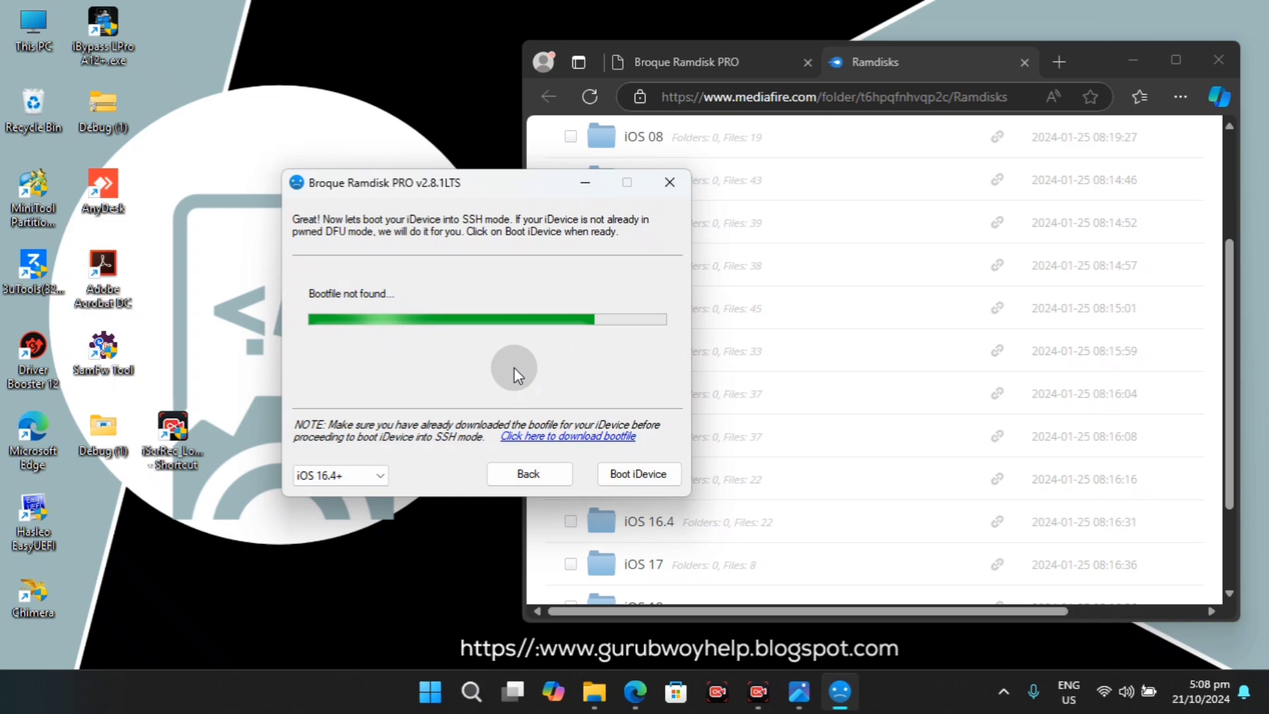
click(1095, 54)
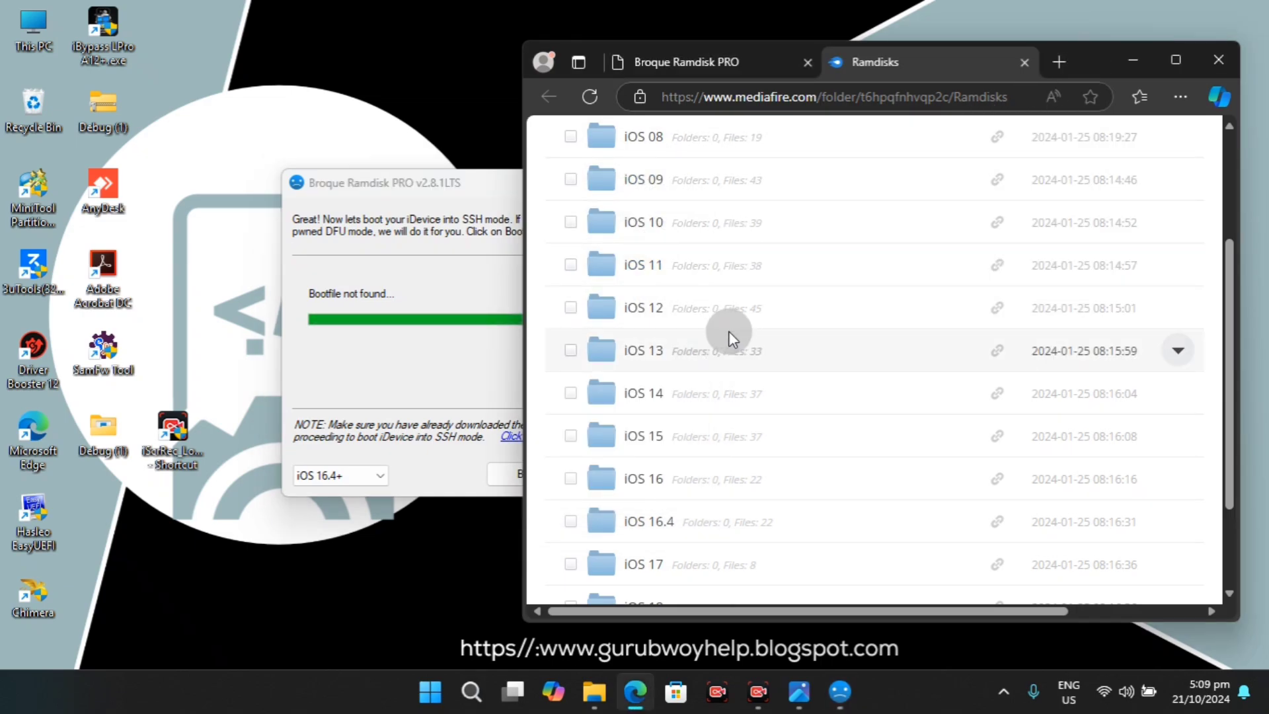
click(432, 369)
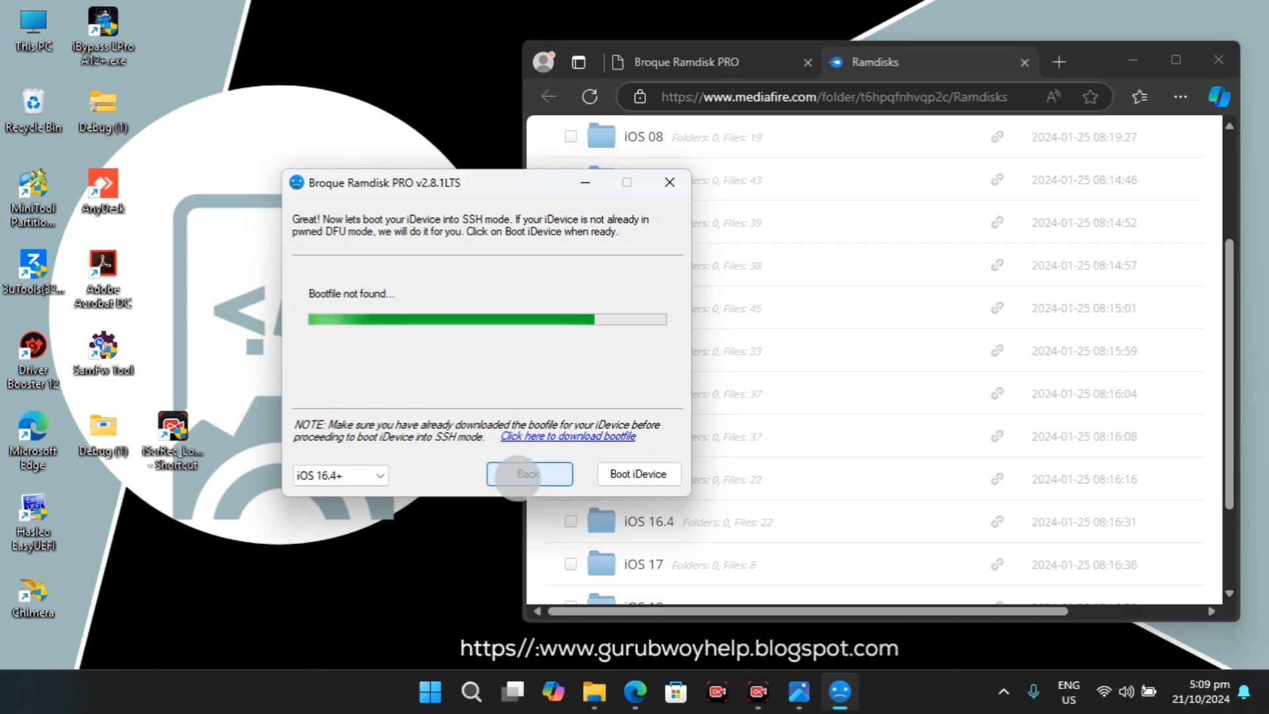
click(529, 474)
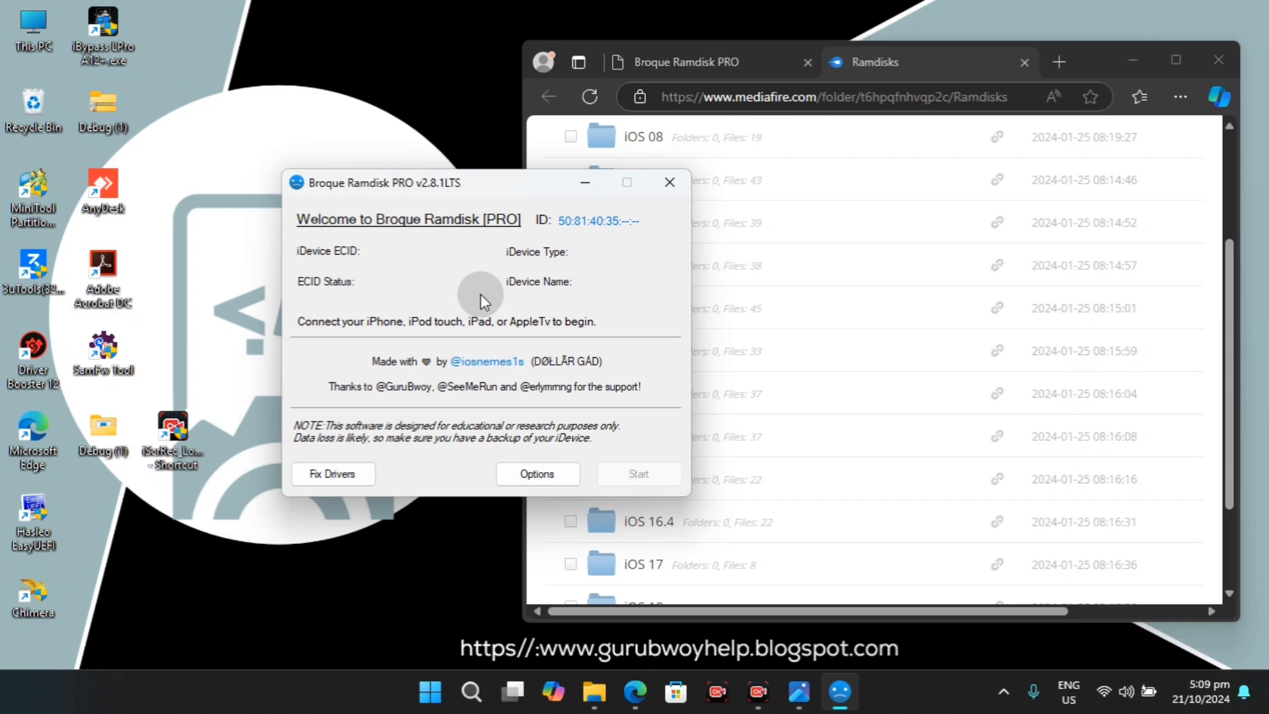
Shift the Broque Ramdisk PRO window left so the reconnected iPhone shows Recovery mode
drag(526, 185, 400, 202)
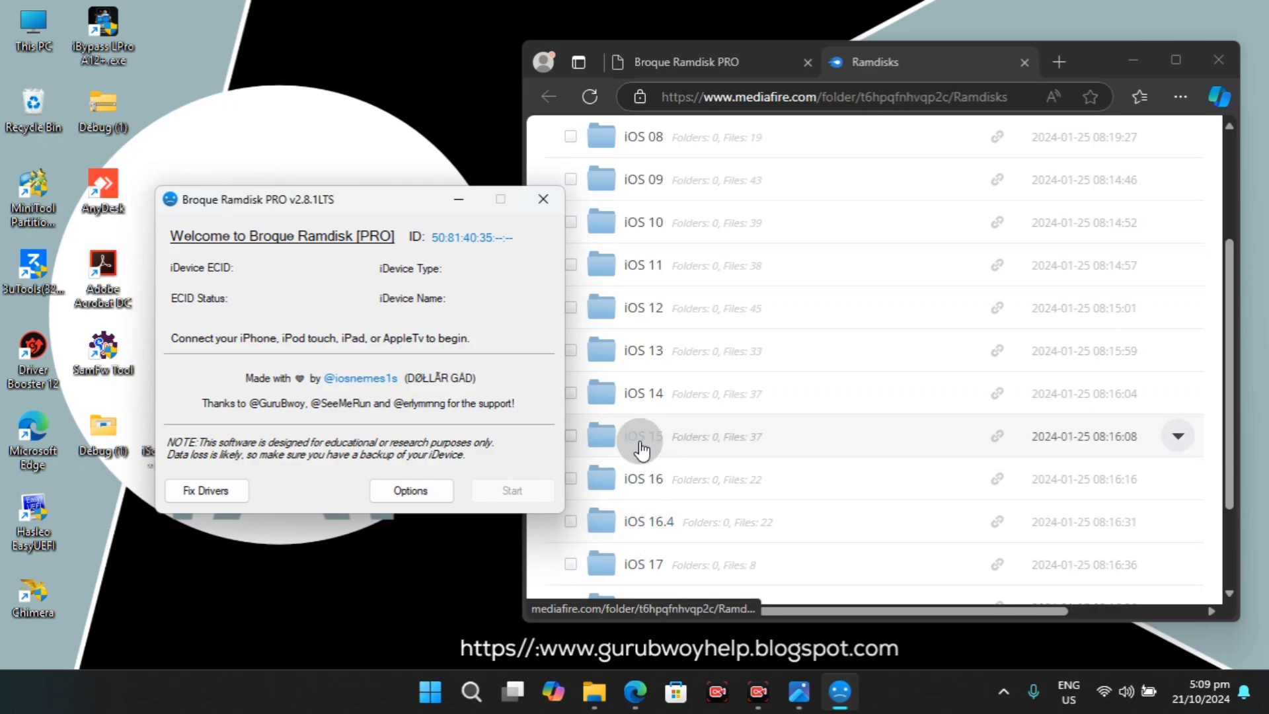
click(673, 536)
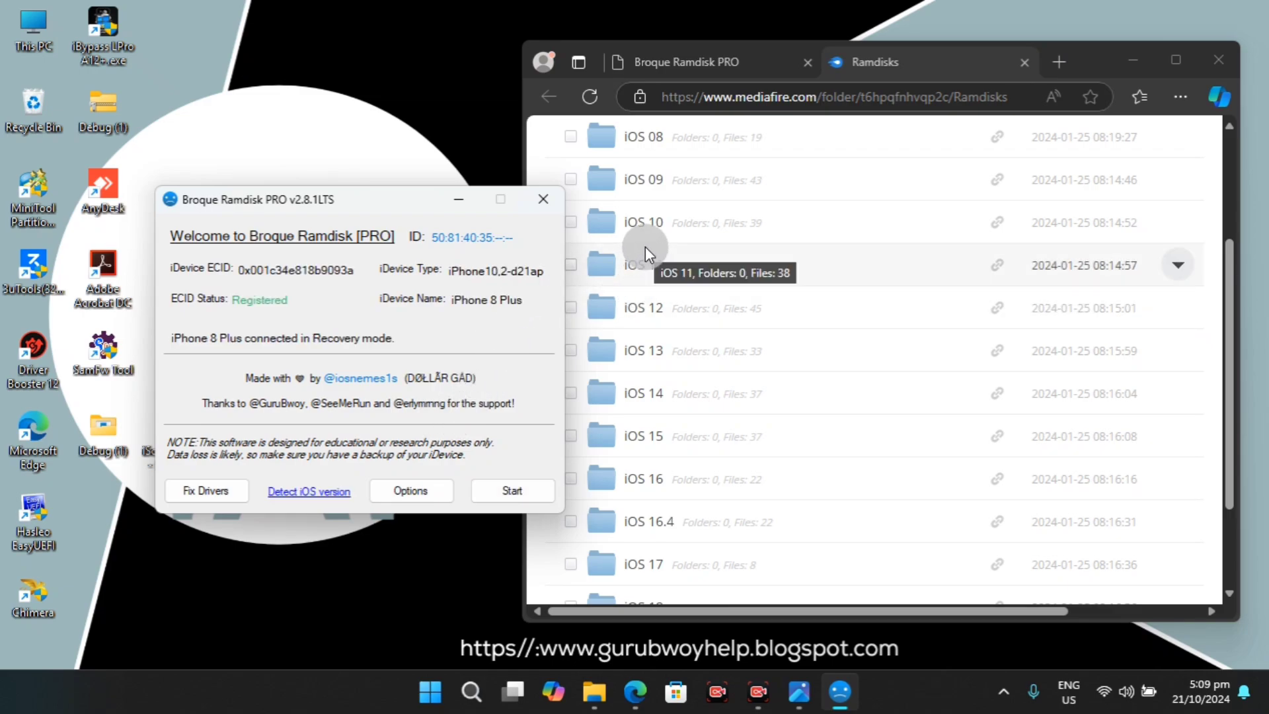
Detect the iPhone's iOS version as 16.4x, dismiss the notice, and bring MediaFire forward
click(296, 493)
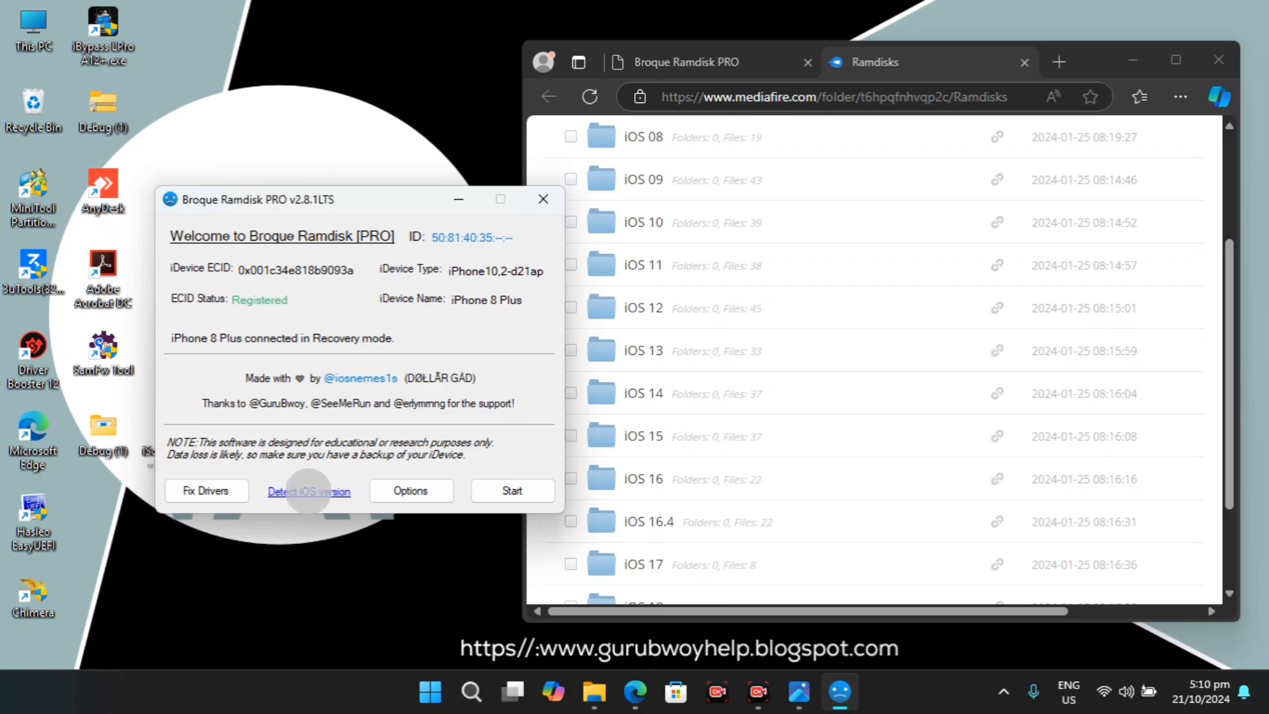
click(308, 492)
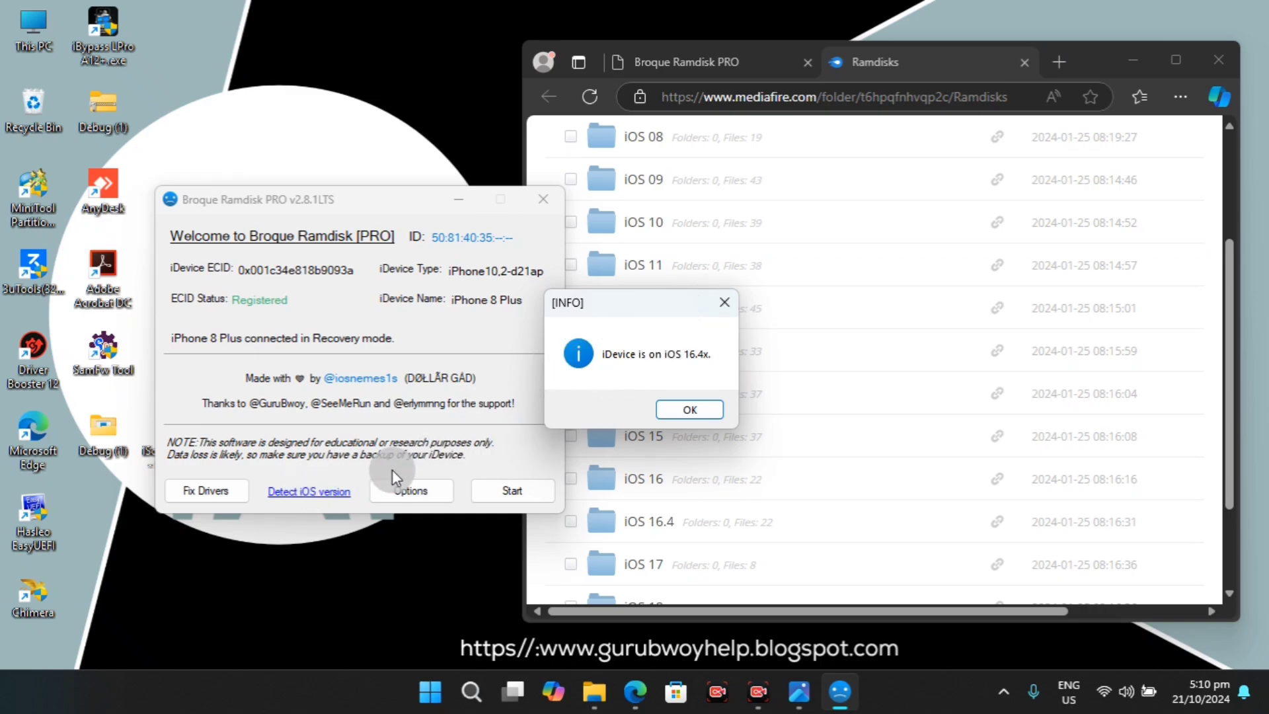
drag(698, 308, 383, 323)
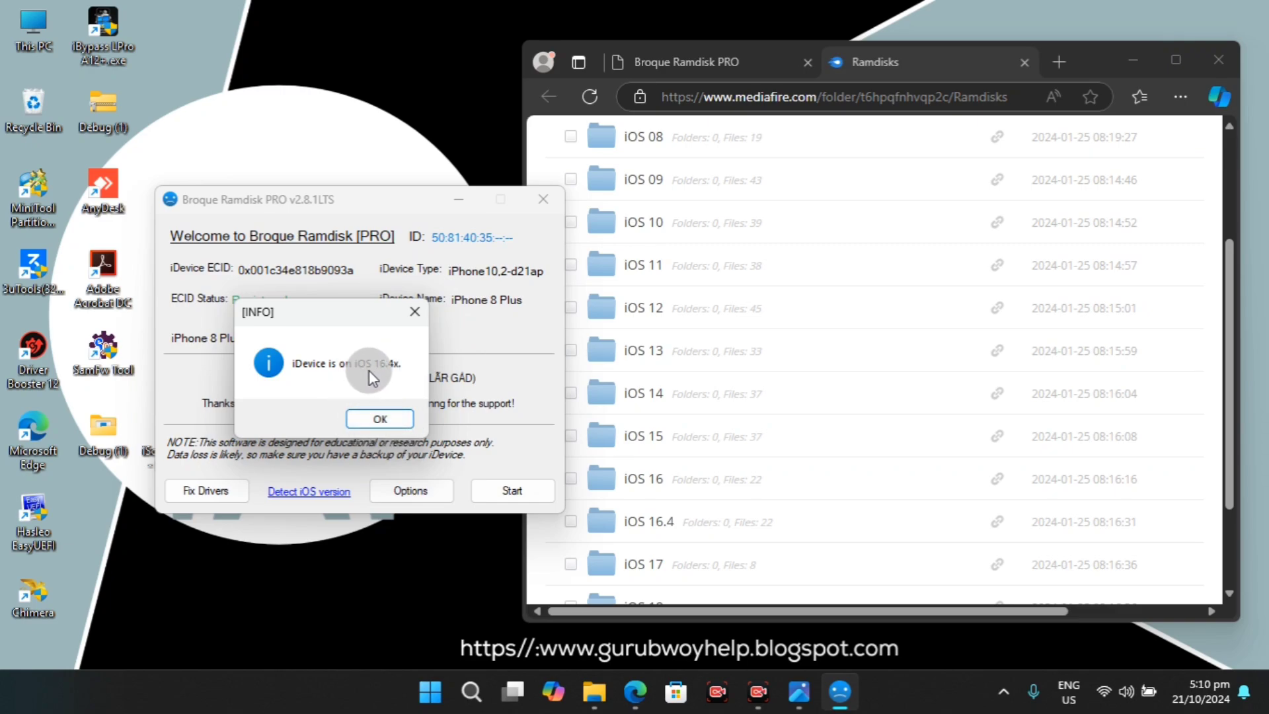
click(382, 418)
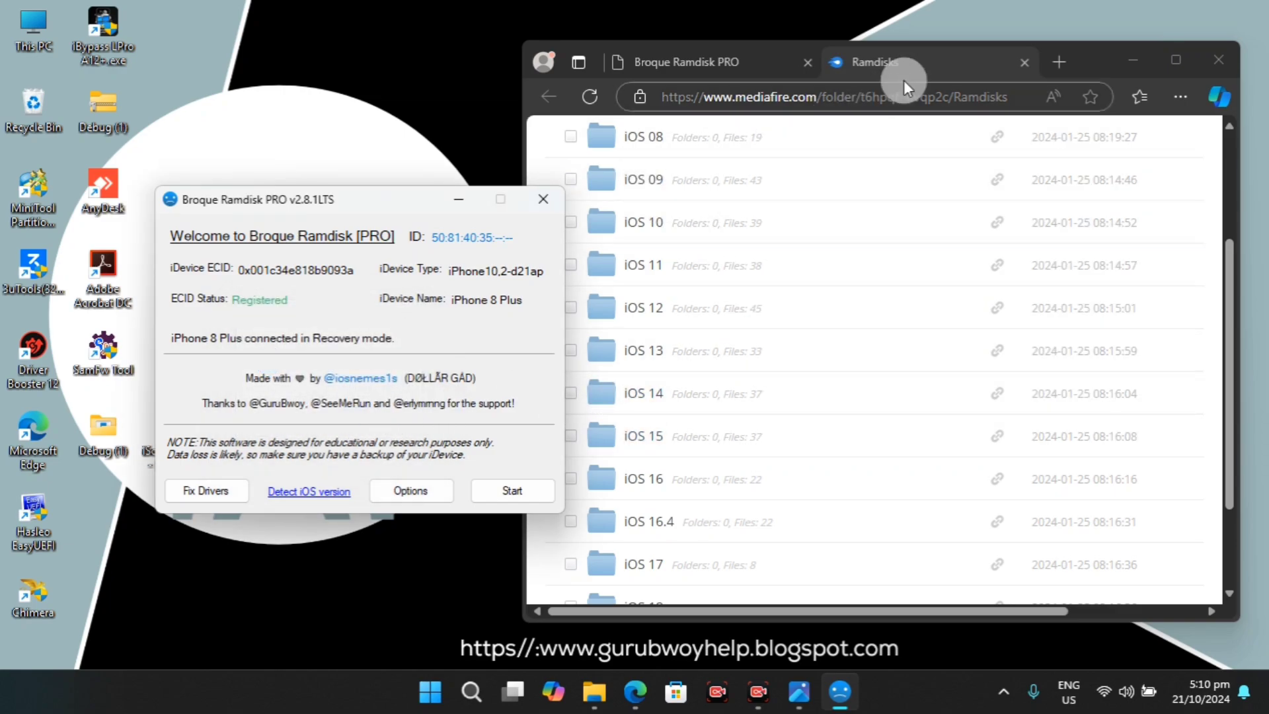
click(927, 62)
scroll(744, 397, down, 1)
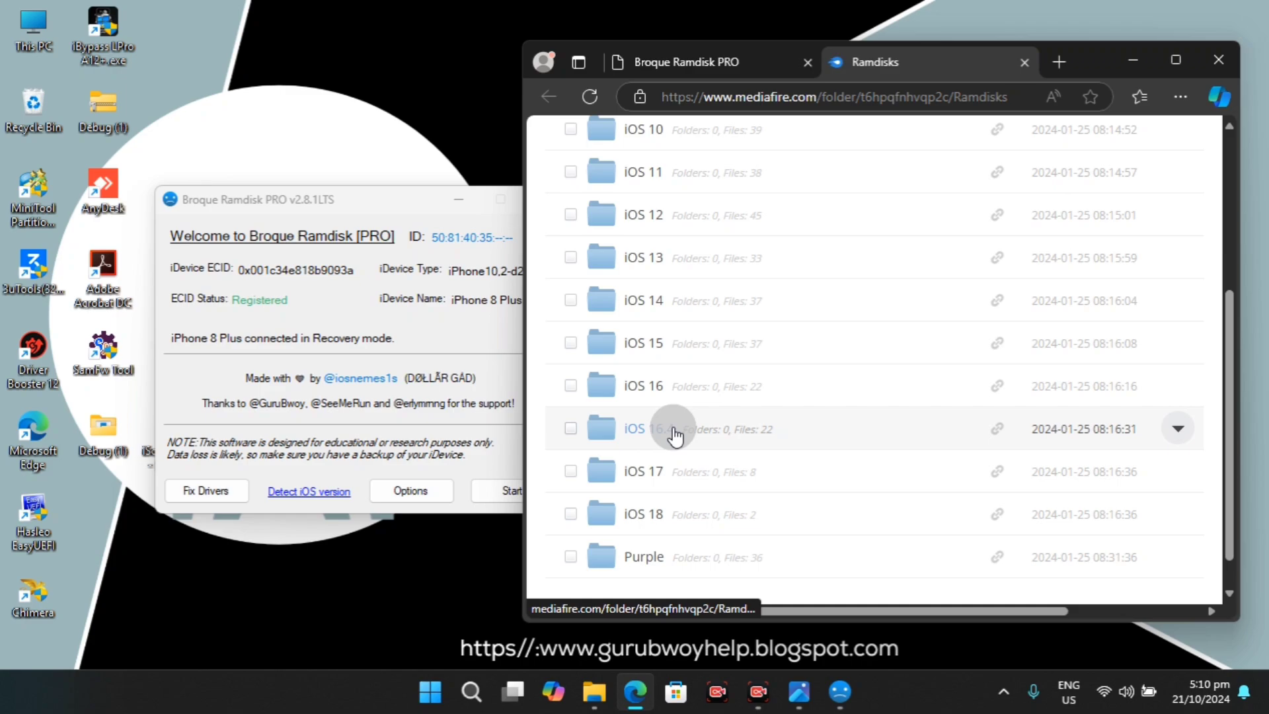
Open MediaFire's iOS 16.4 folder to list the iPhone10,x ramdisk entries
click(626, 437)
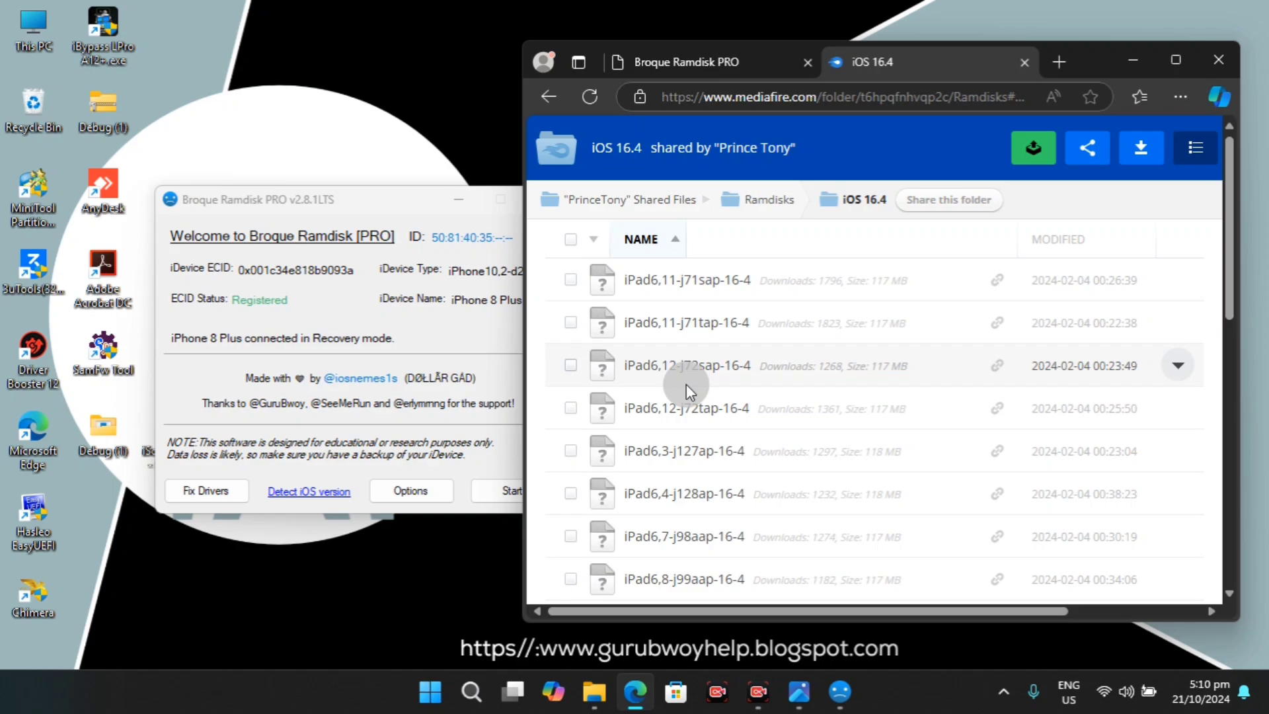
scroll(712, 412, down, 5)
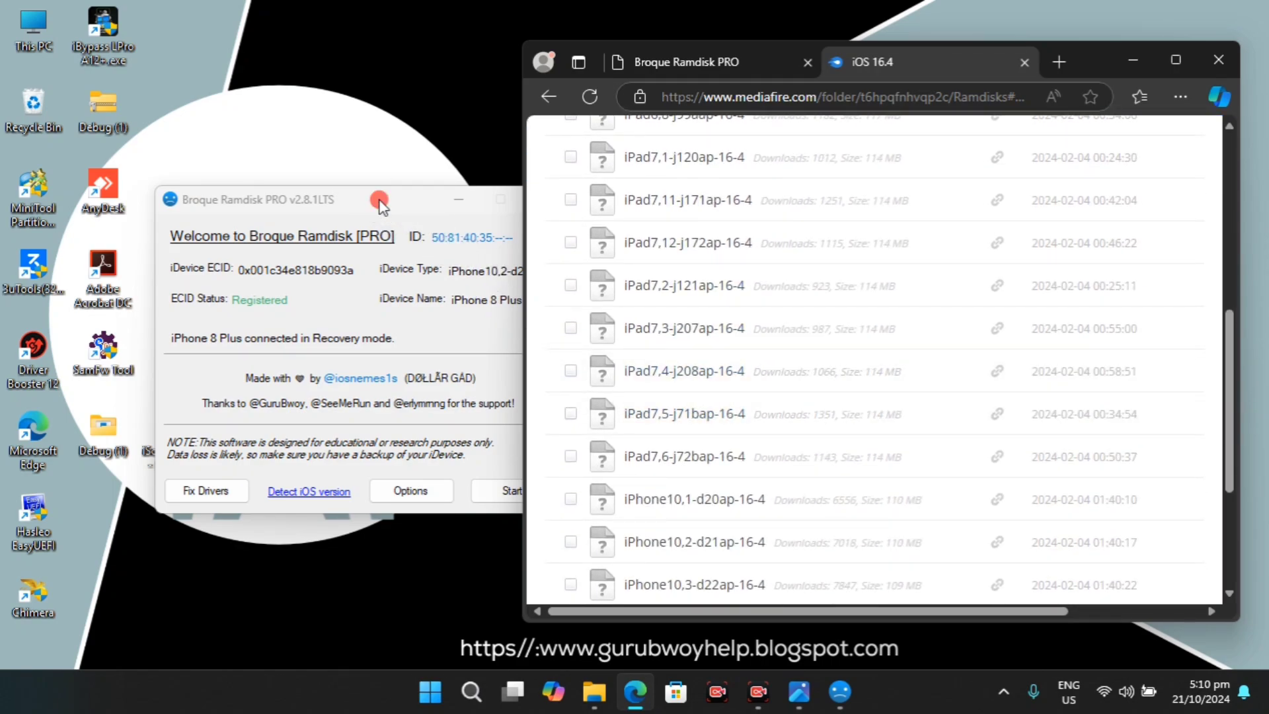
click(397, 218)
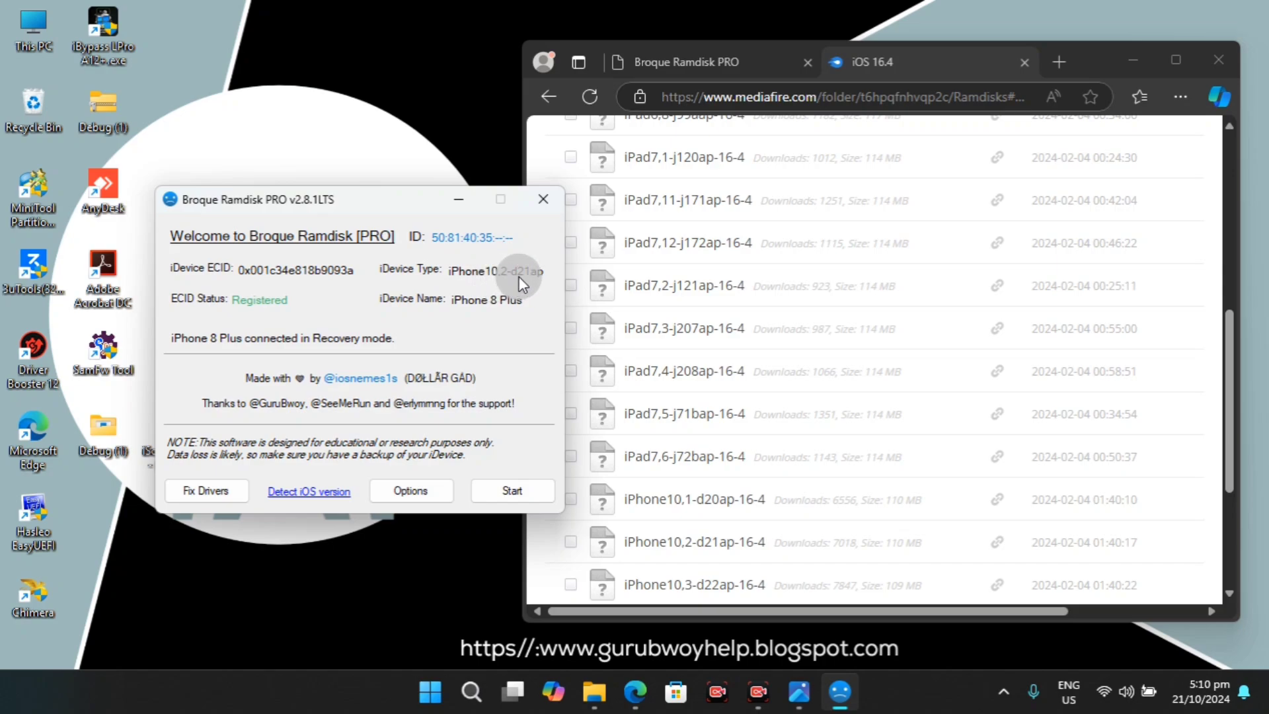
mouse_move(880, 414)
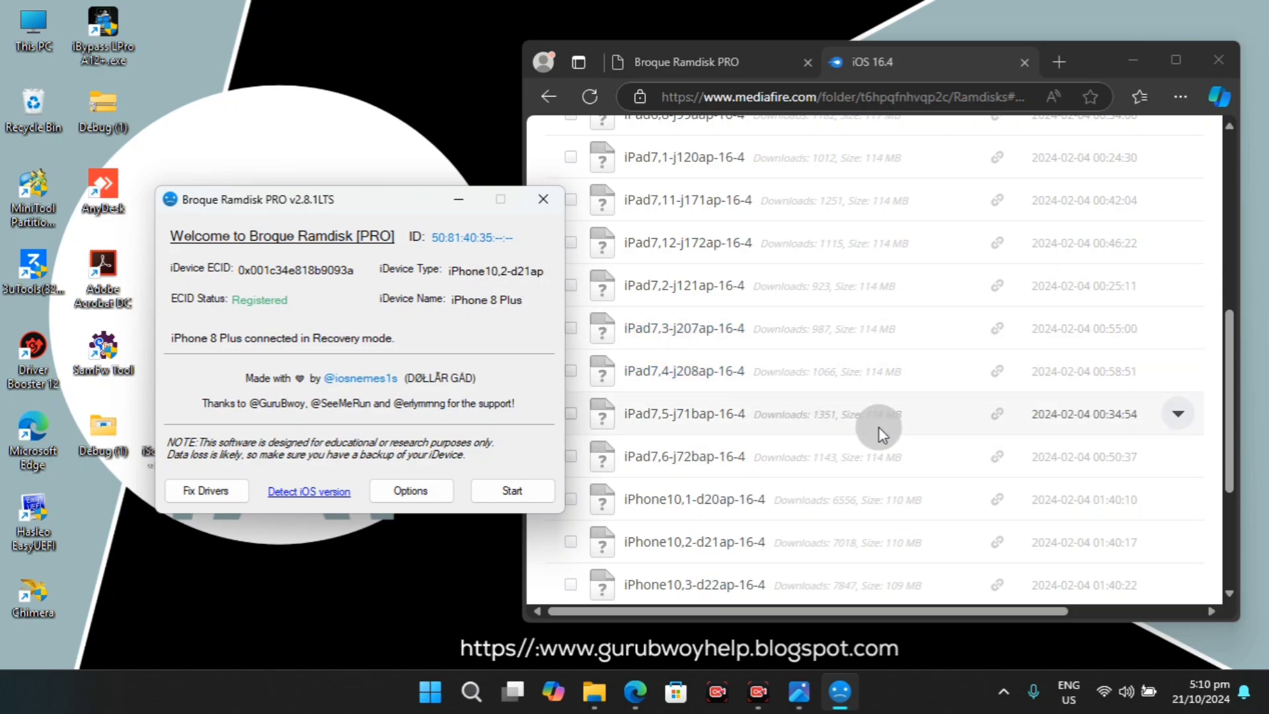
scroll(879, 432, down, 3)
mouse_move(694, 388)
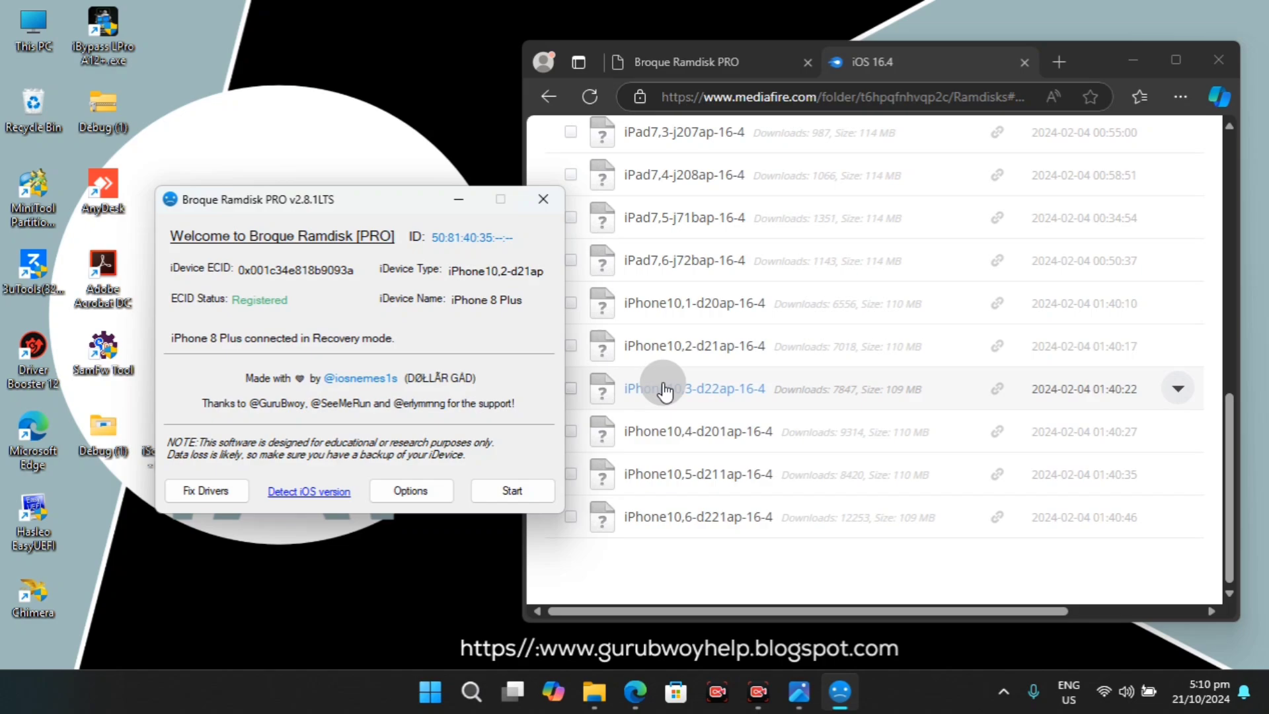
Download the iPhone10,2-d21ap-16-4 bootfile, closing the advert and checking the downloads list
click(686, 347)
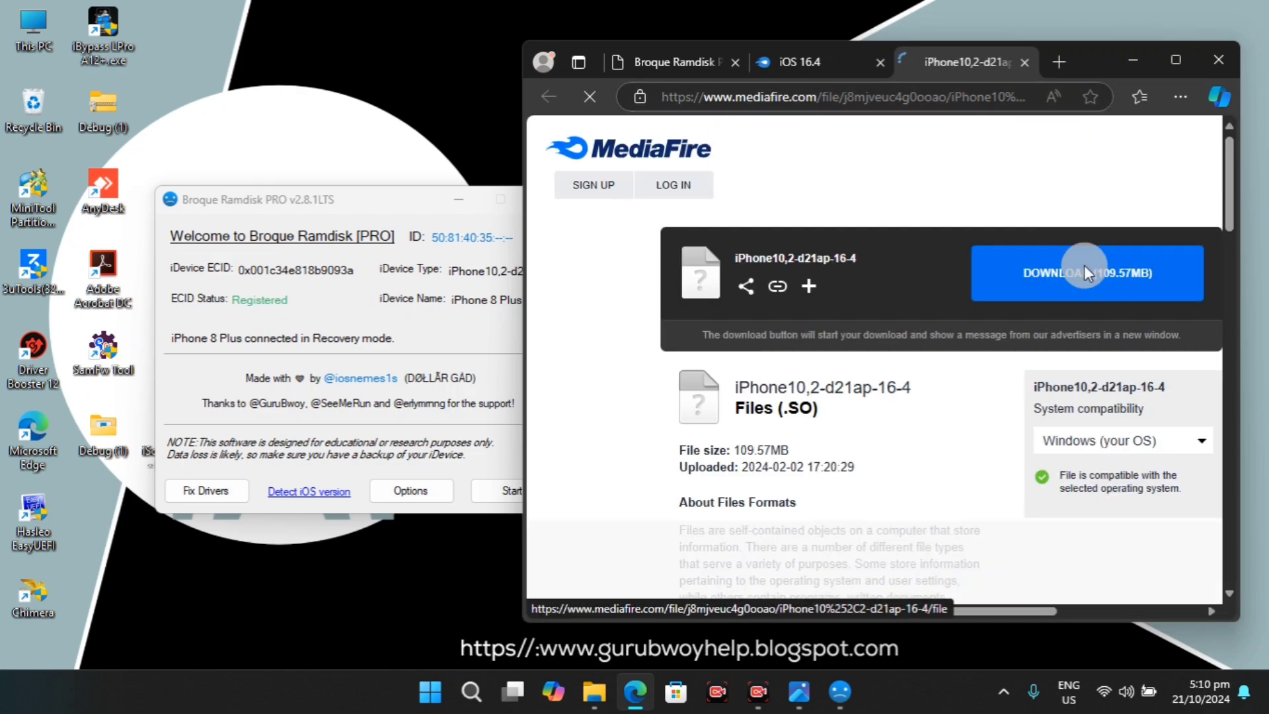
click(1016, 284)
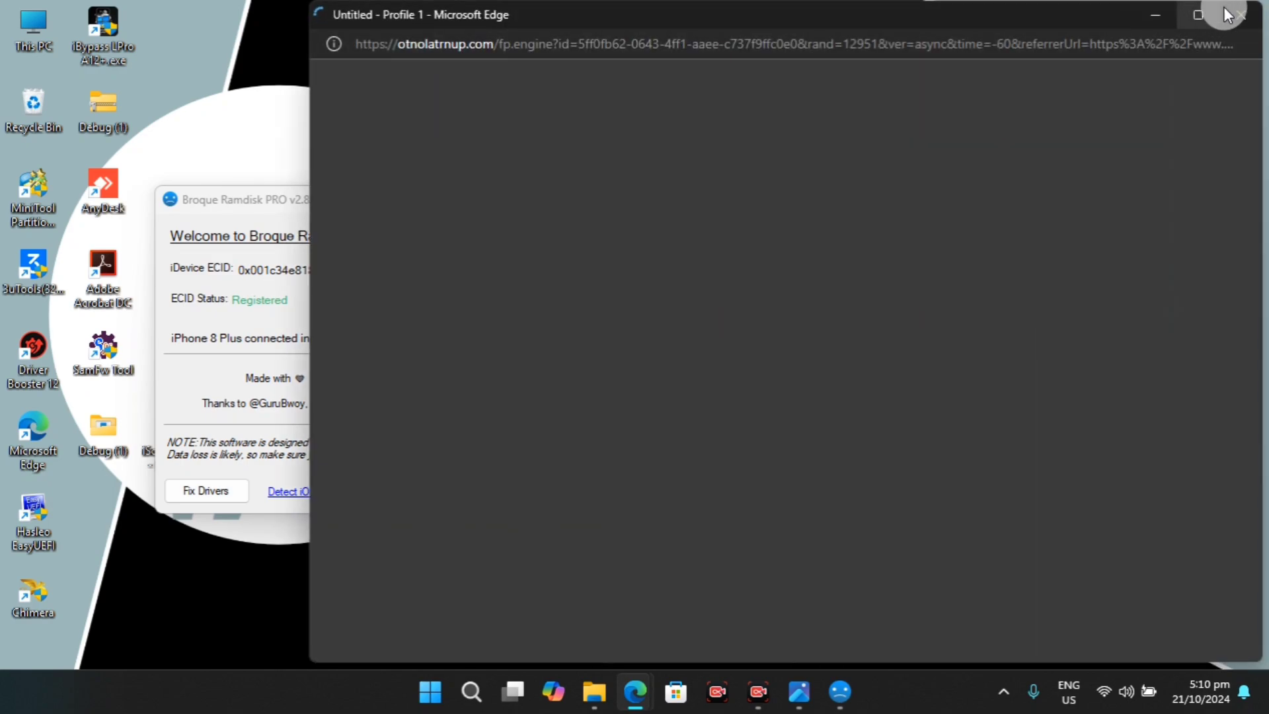
click(1232, 14)
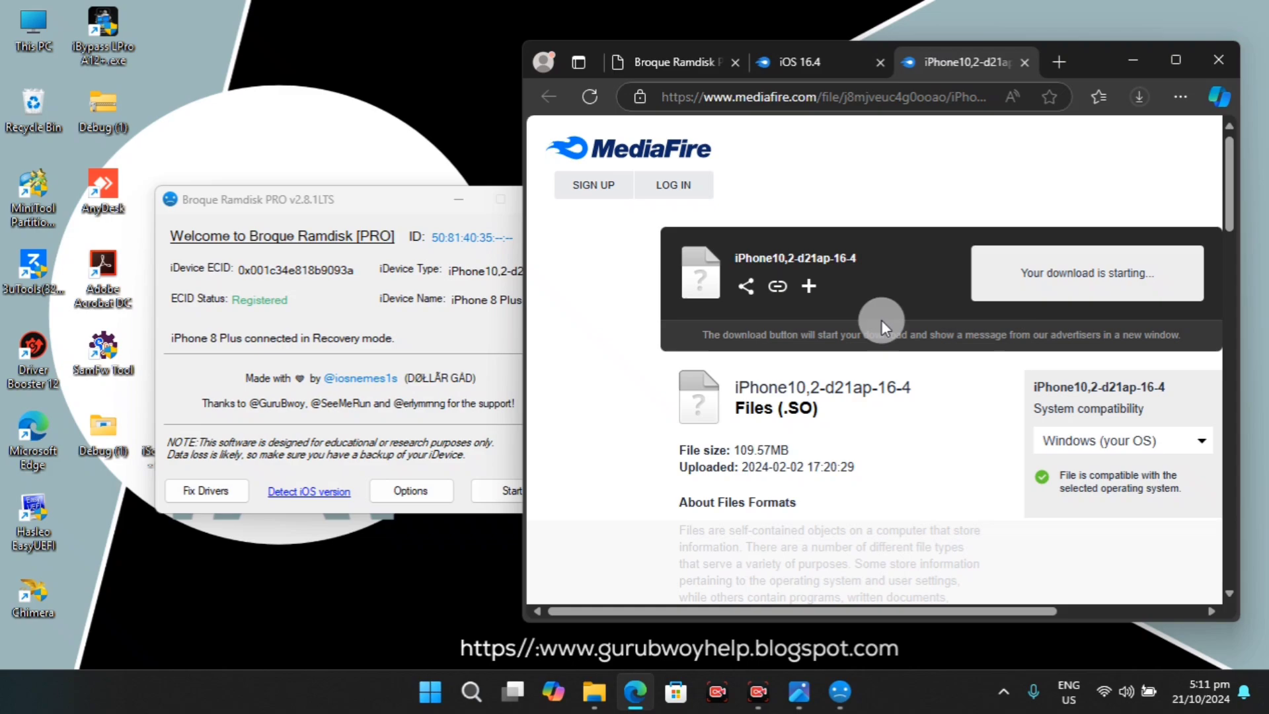
click(1135, 97)
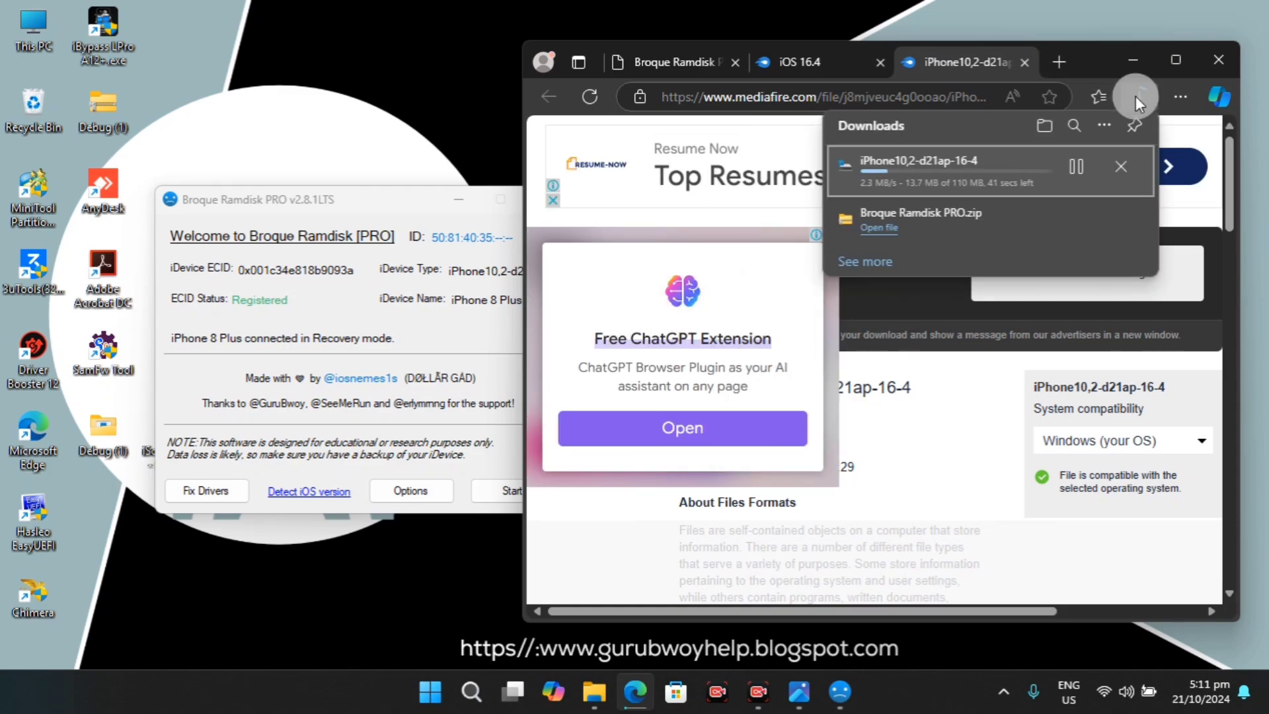
click(1135, 97)
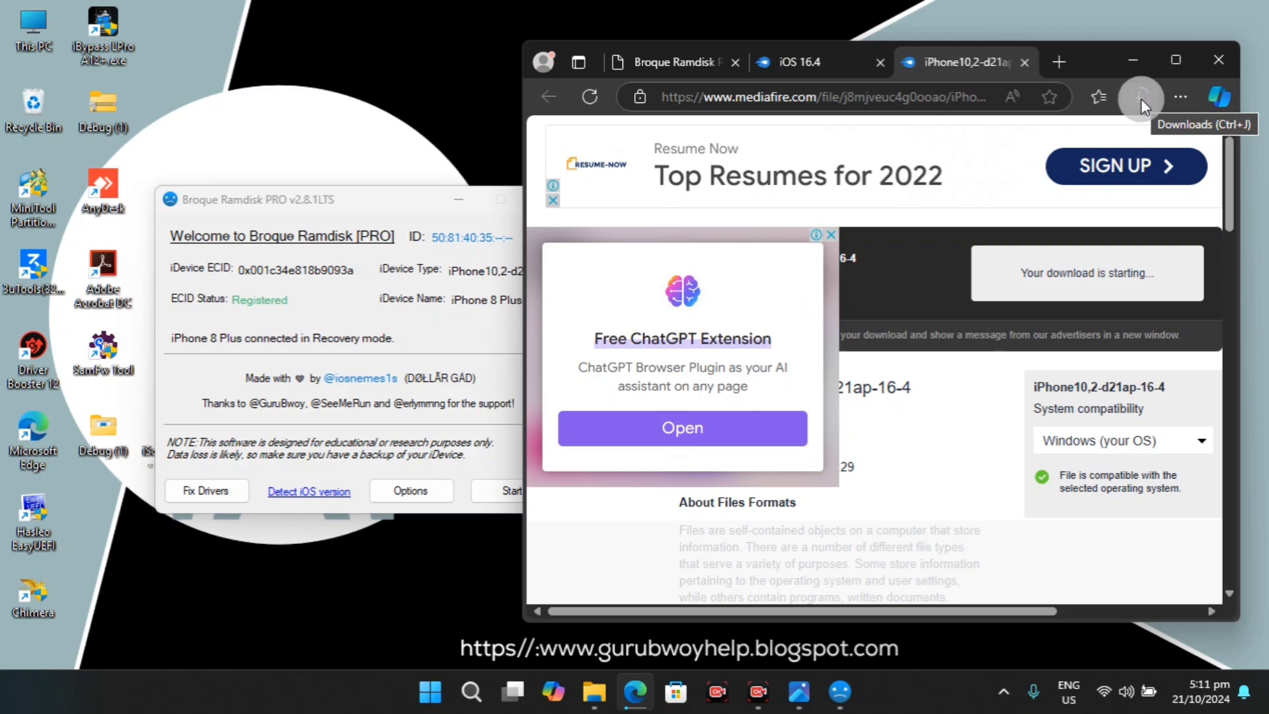
click(360, 203)
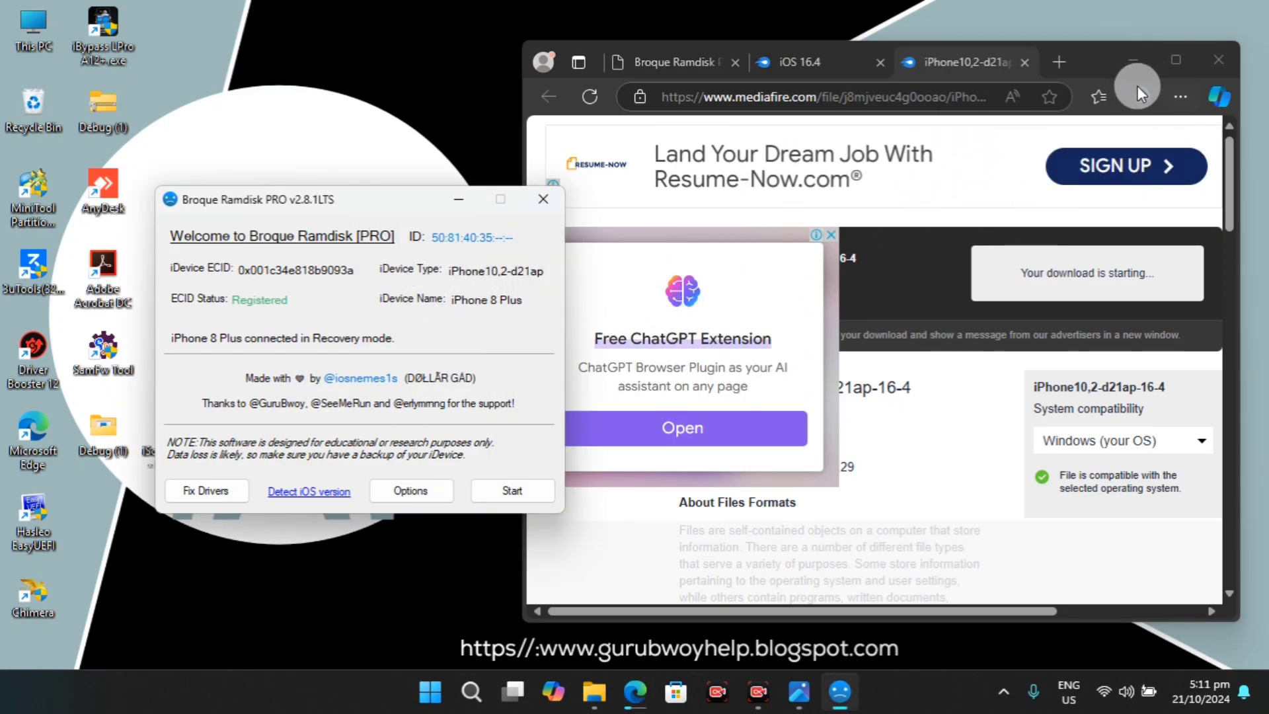
drag(364, 206, 547, 201)
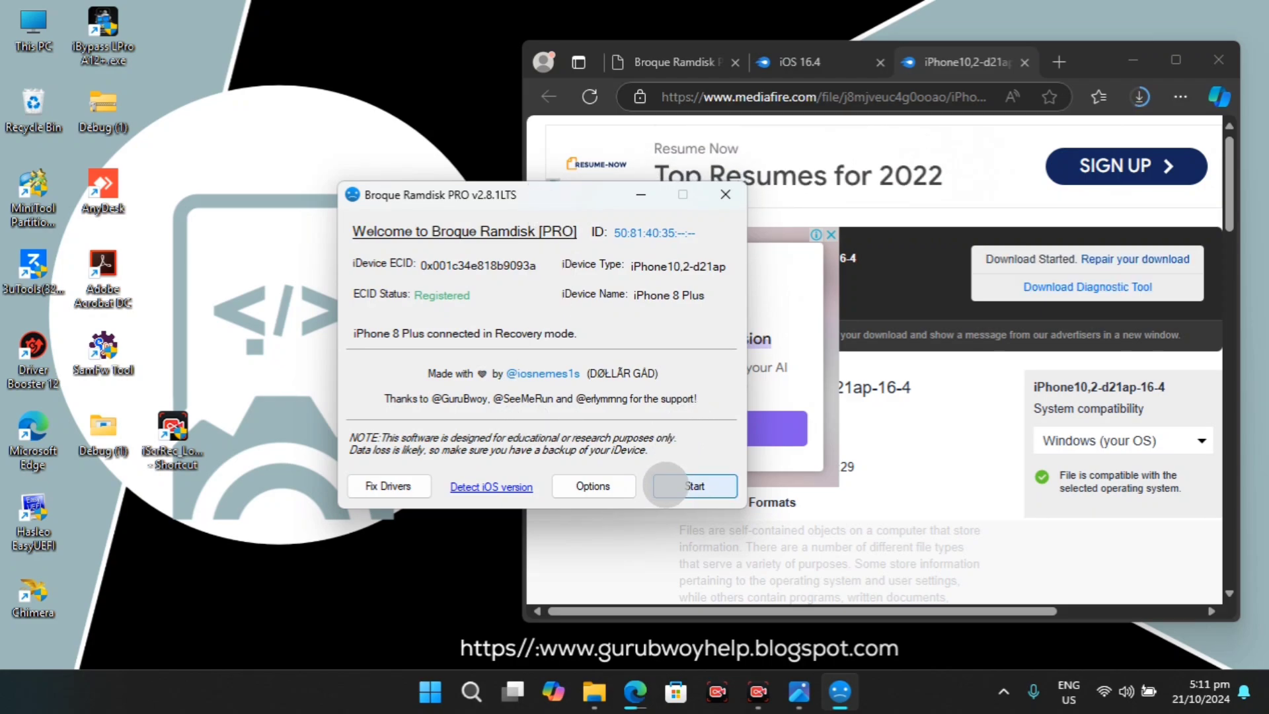
Proceed past the DFU screen, select iOS 16.4+, and open the Broque Ramdisk PRO folder
click(674, 486)
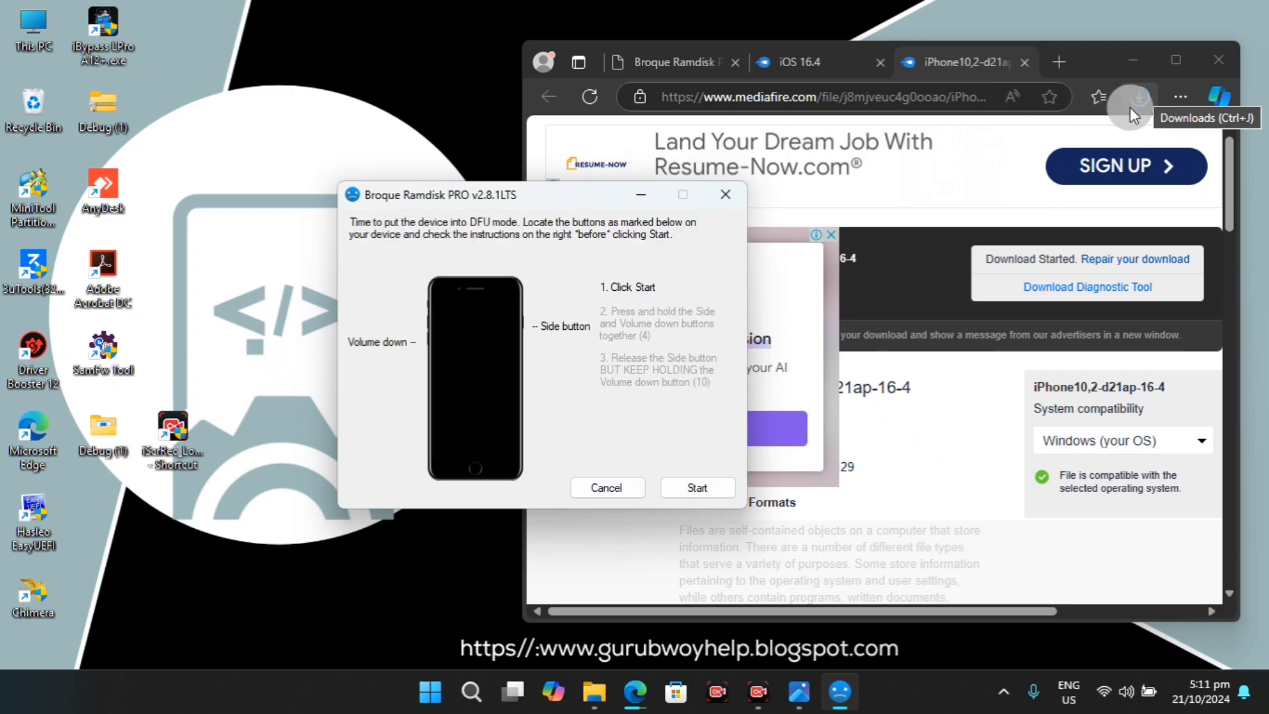
click(697, 487)
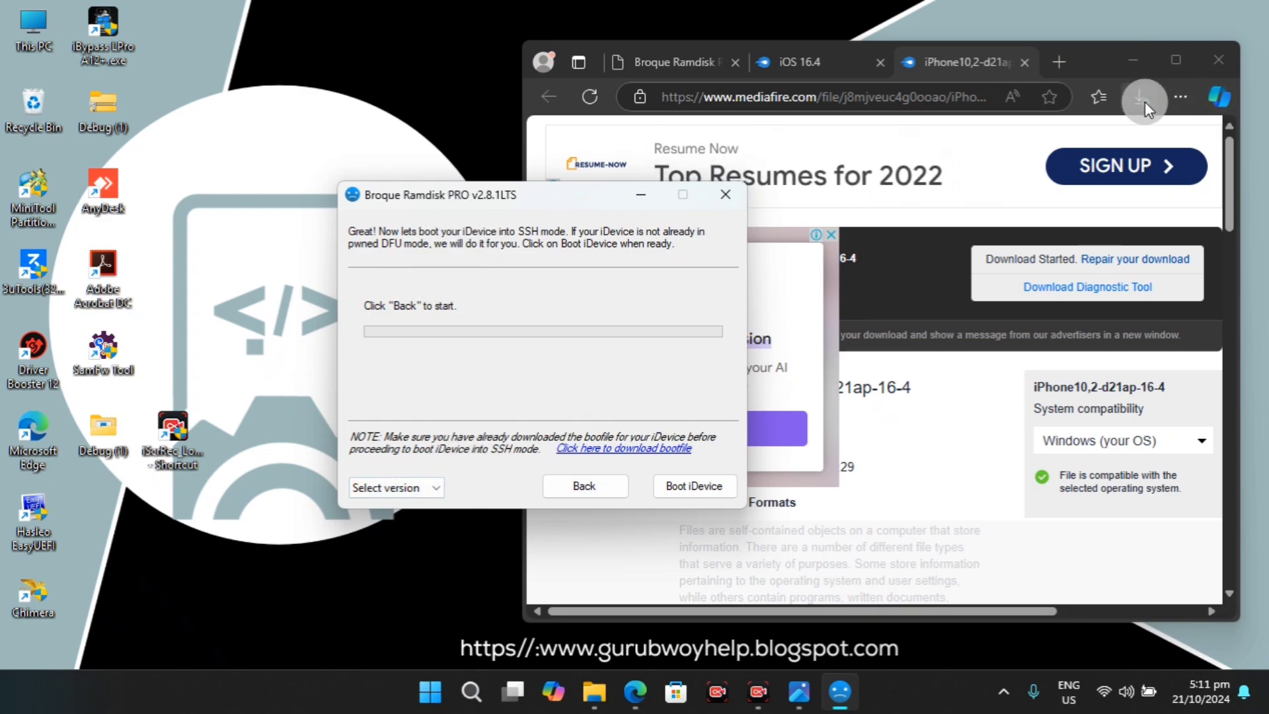
click(434, 492)
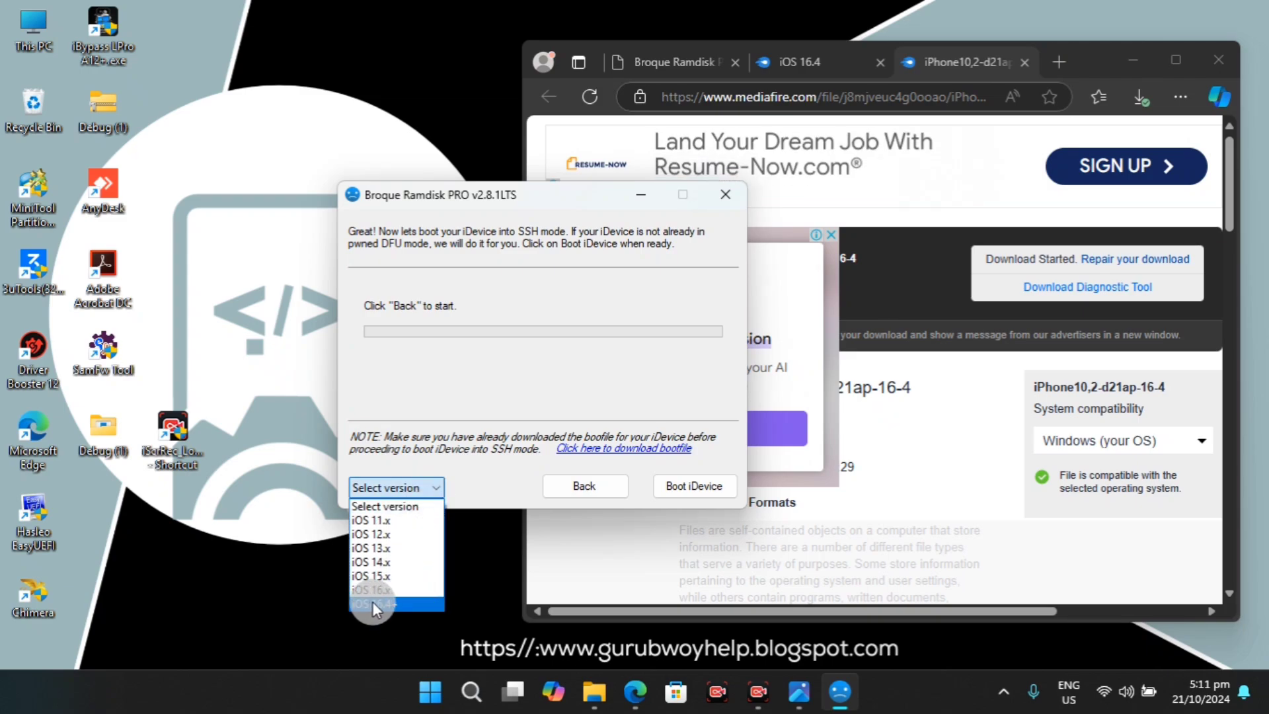
click(376, 605)
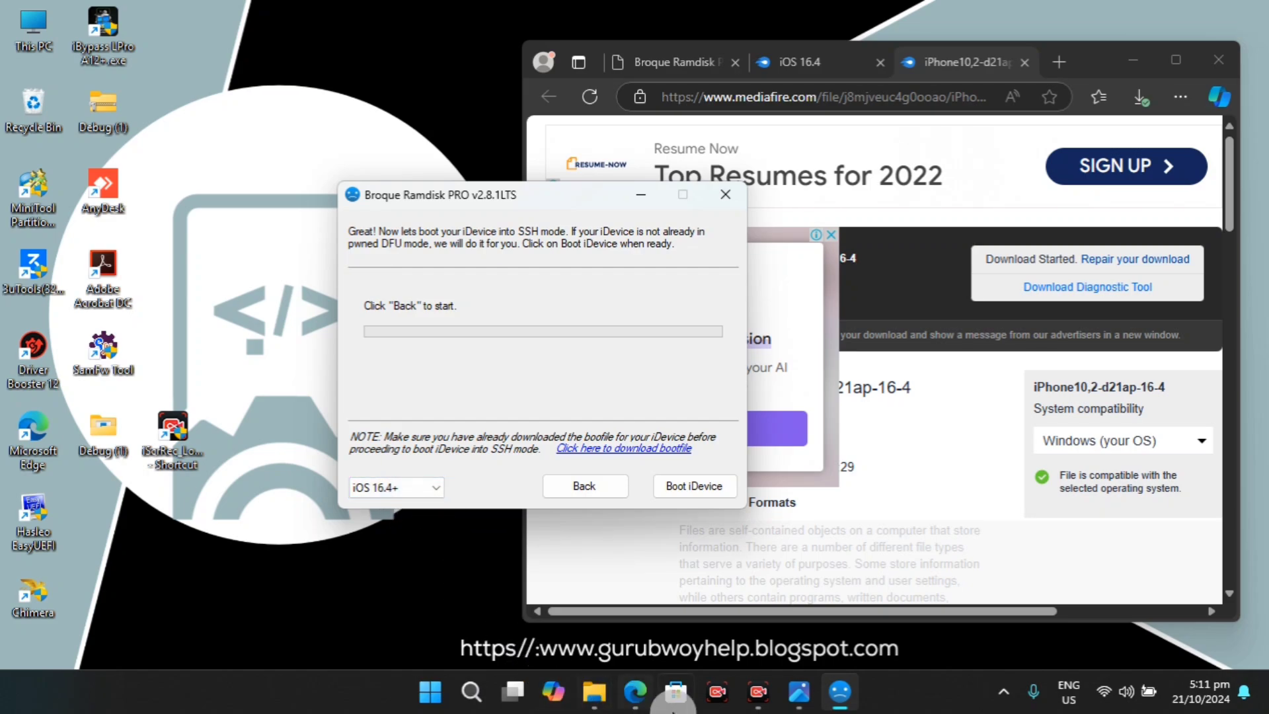
click(594, 691)
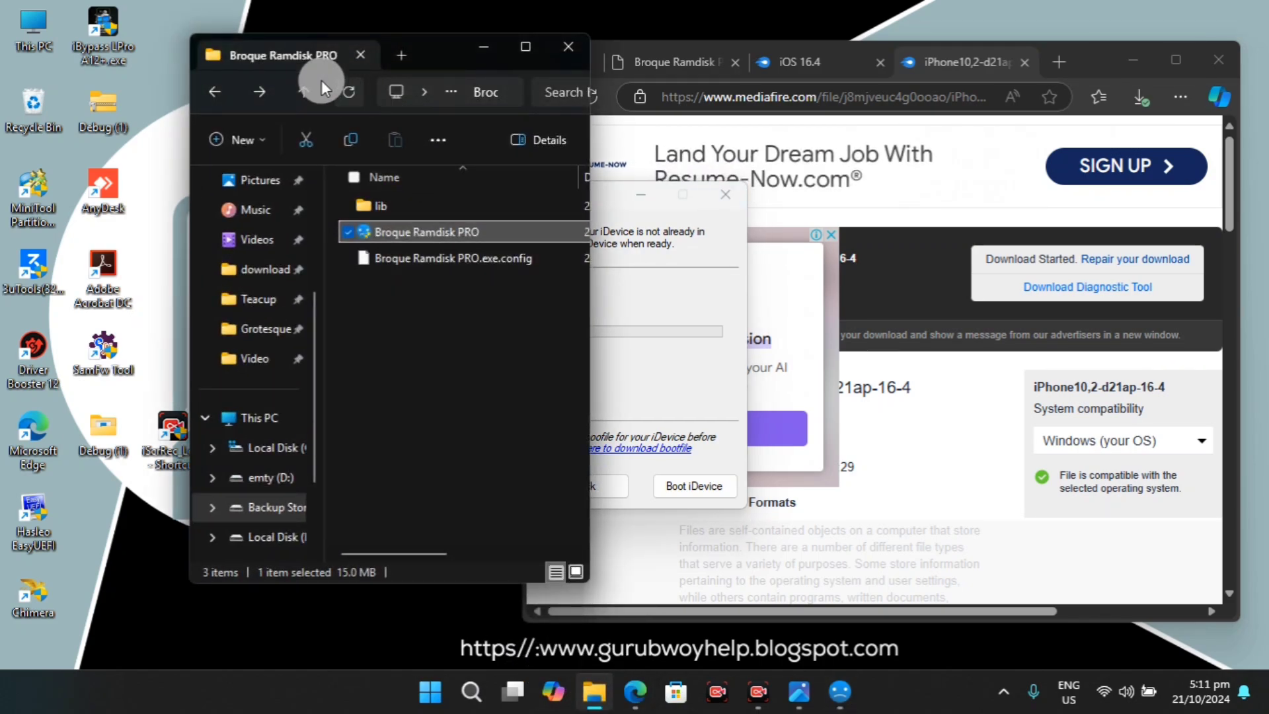
Open the lib folder and drag the downloaded iPhone10,2-d21ap-16-4 file onto Boot
double_click(392, 209)
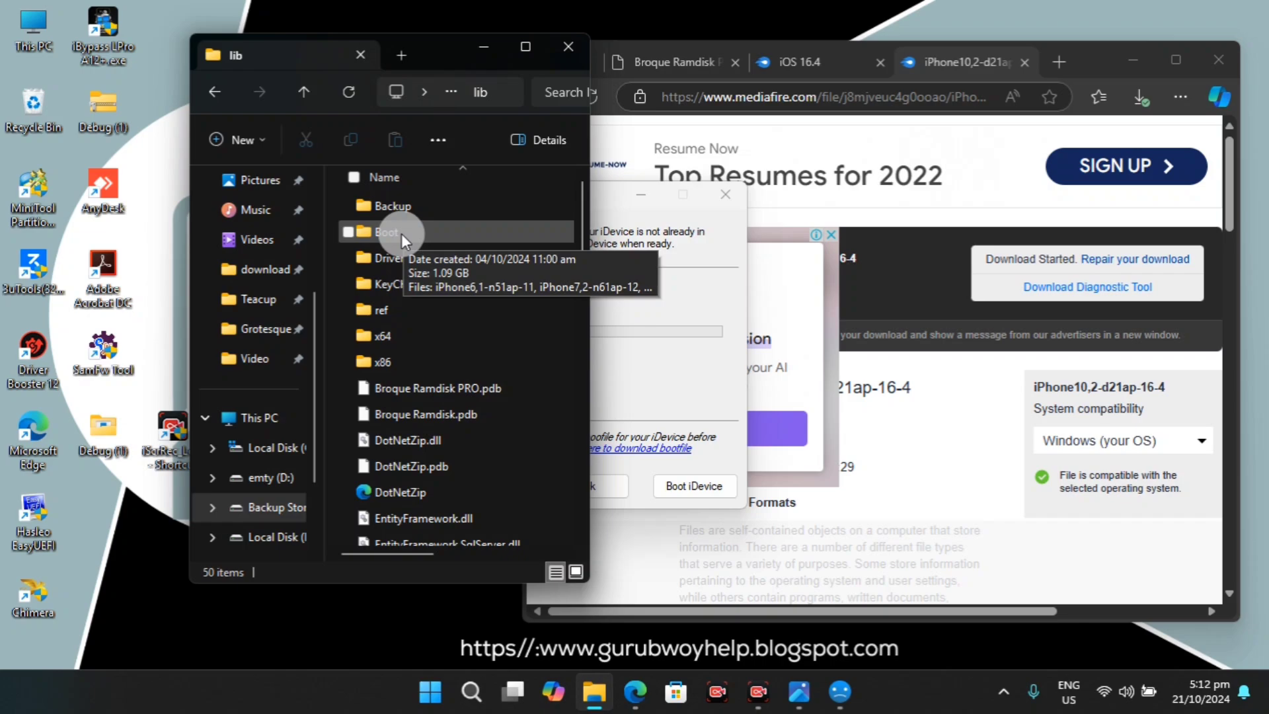
drag(444, 57, 368, 53)
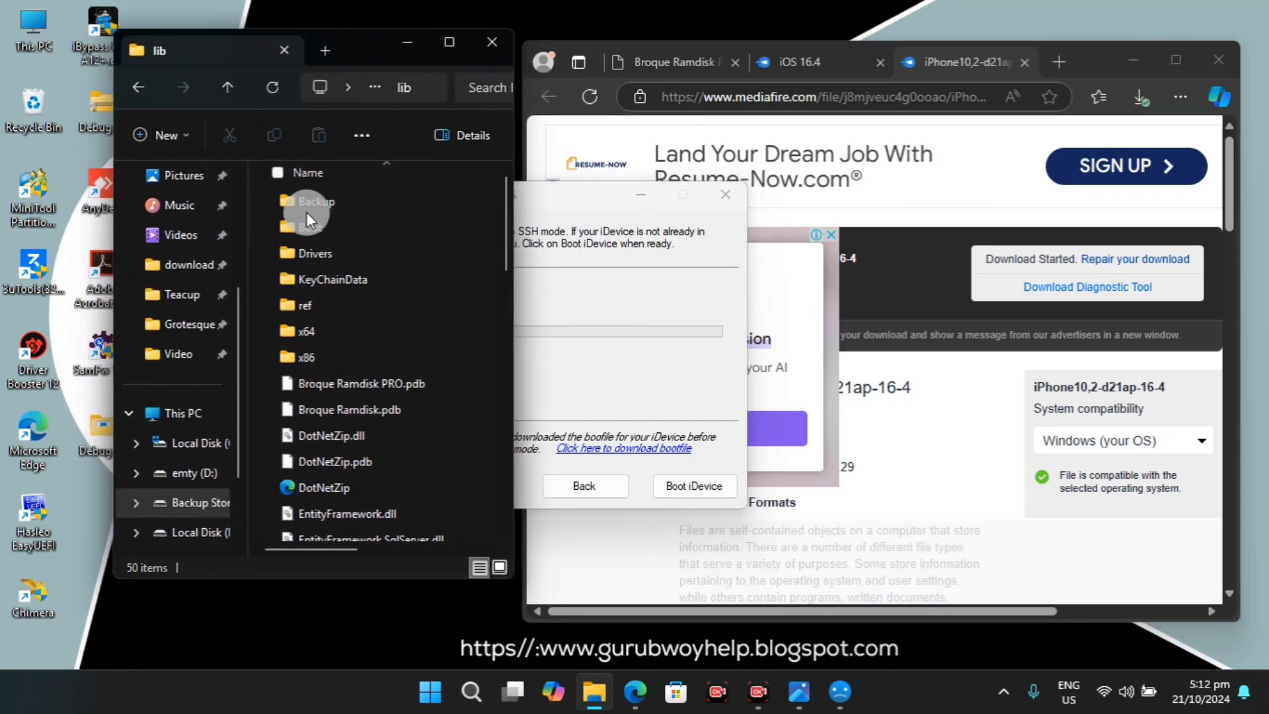
click(1140, 96)
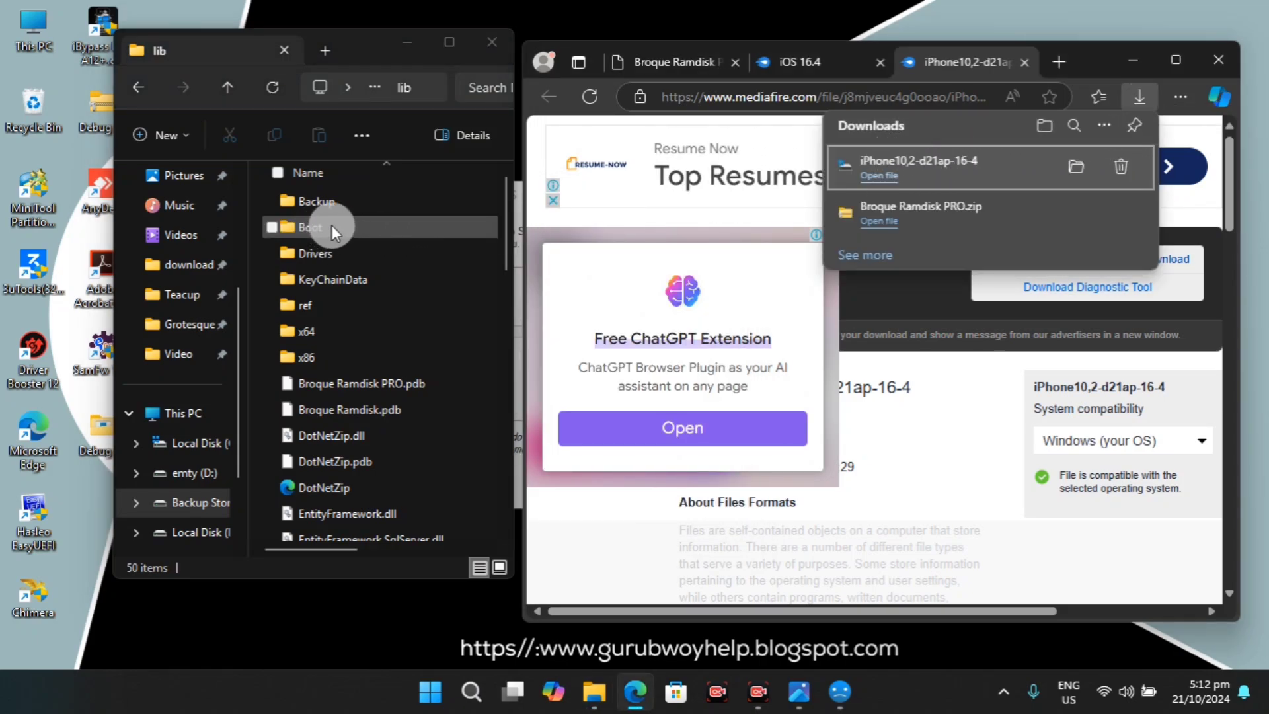
mouse_move(963, 169)
mouse_down()
mouse_move(780, 210)
mouse_move(318, 228)
mouse_up()
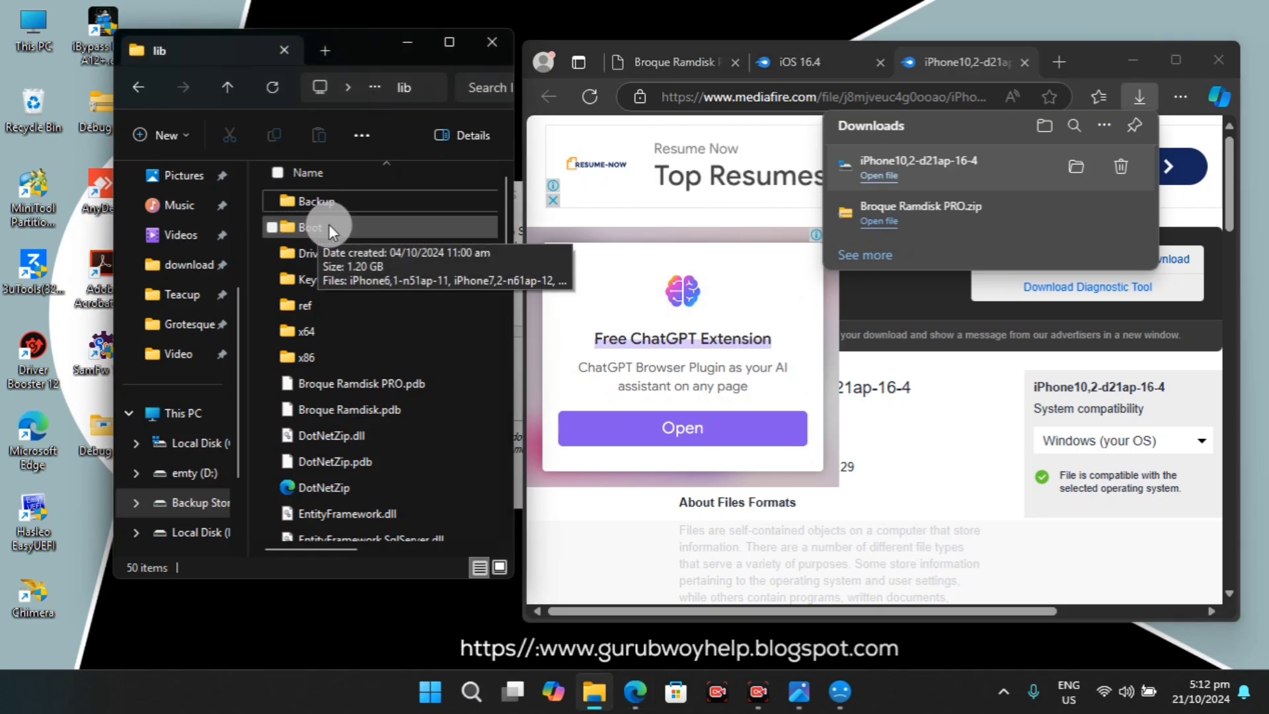
mouse_move(839, 692)
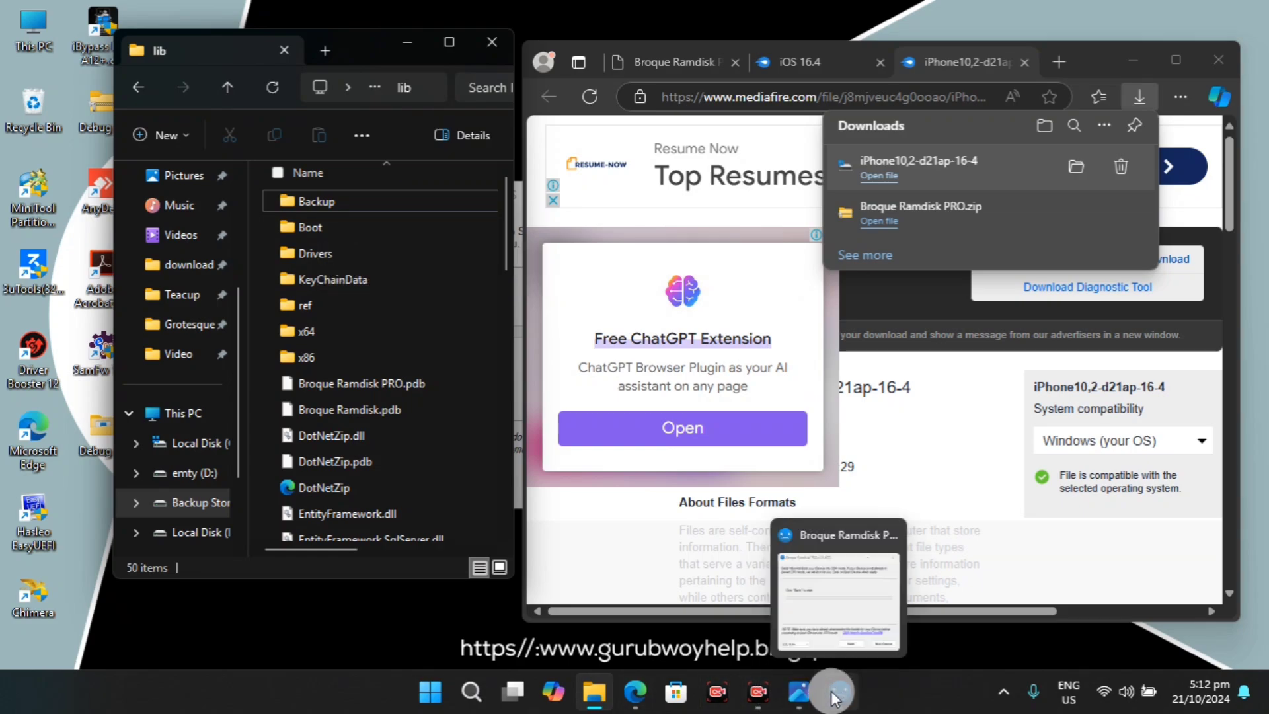
Hide the folder window, bring Broque Ramdisk PRO forward, and start Boot iDevice
click(401, 42)
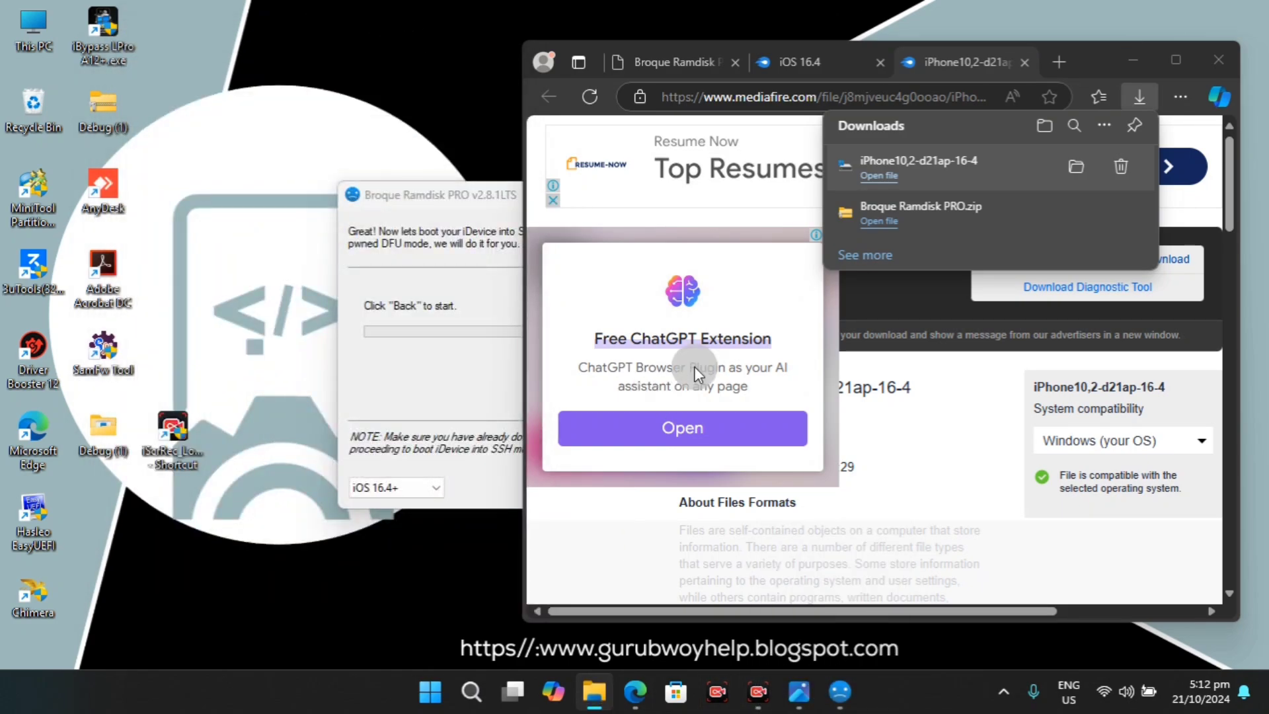
click(840, 691)
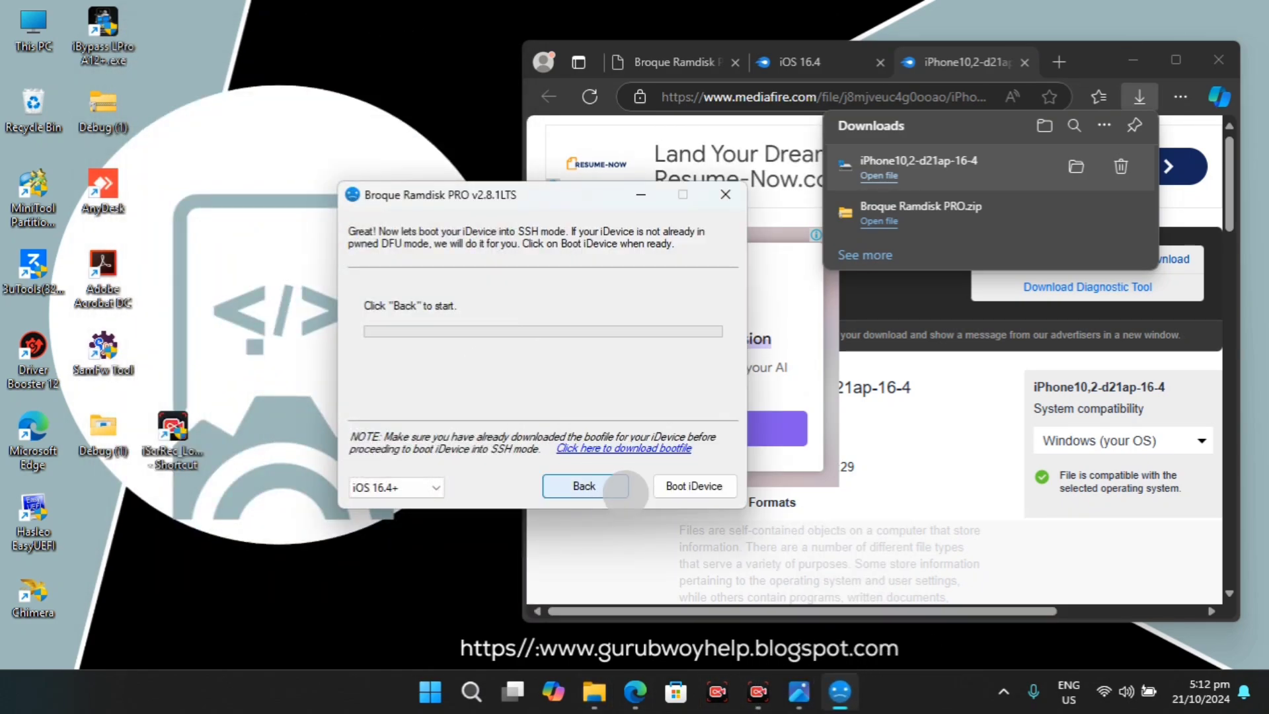
click(691, 486)
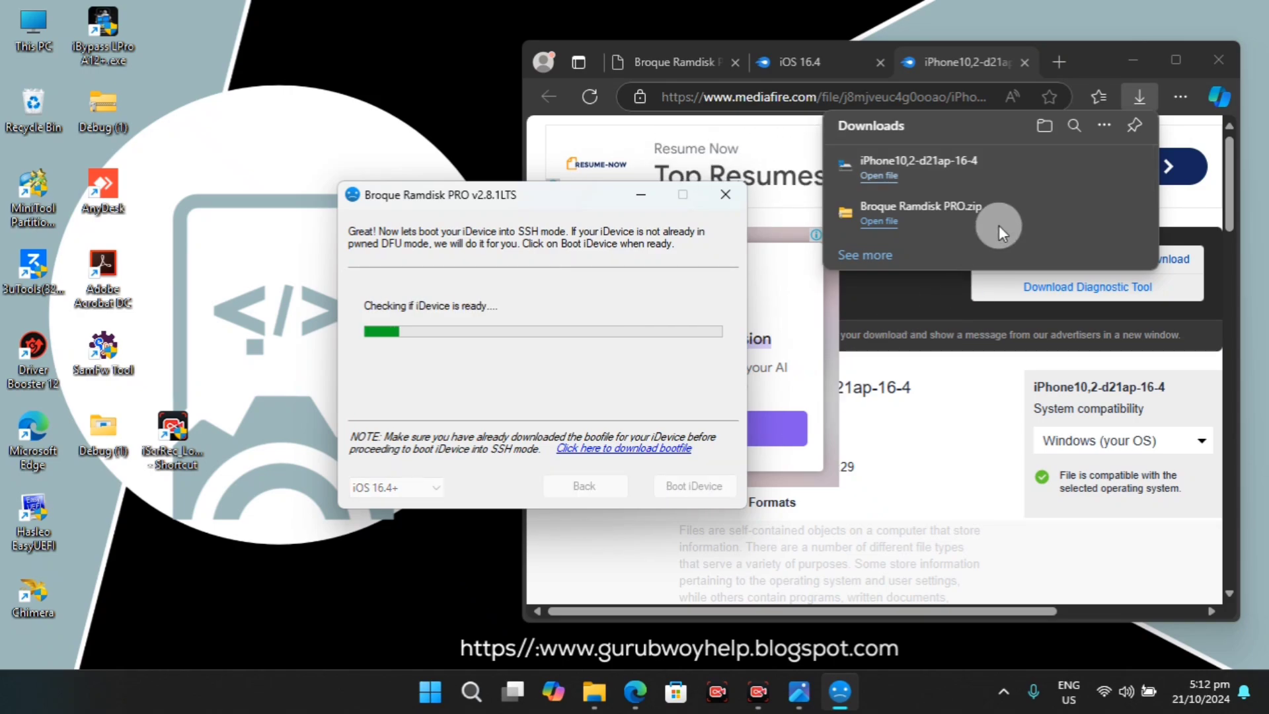
Minimize Edge, move the Ramdisk window right, and wait for 'iDevice is now in SSH mode'
click(1133, 65)
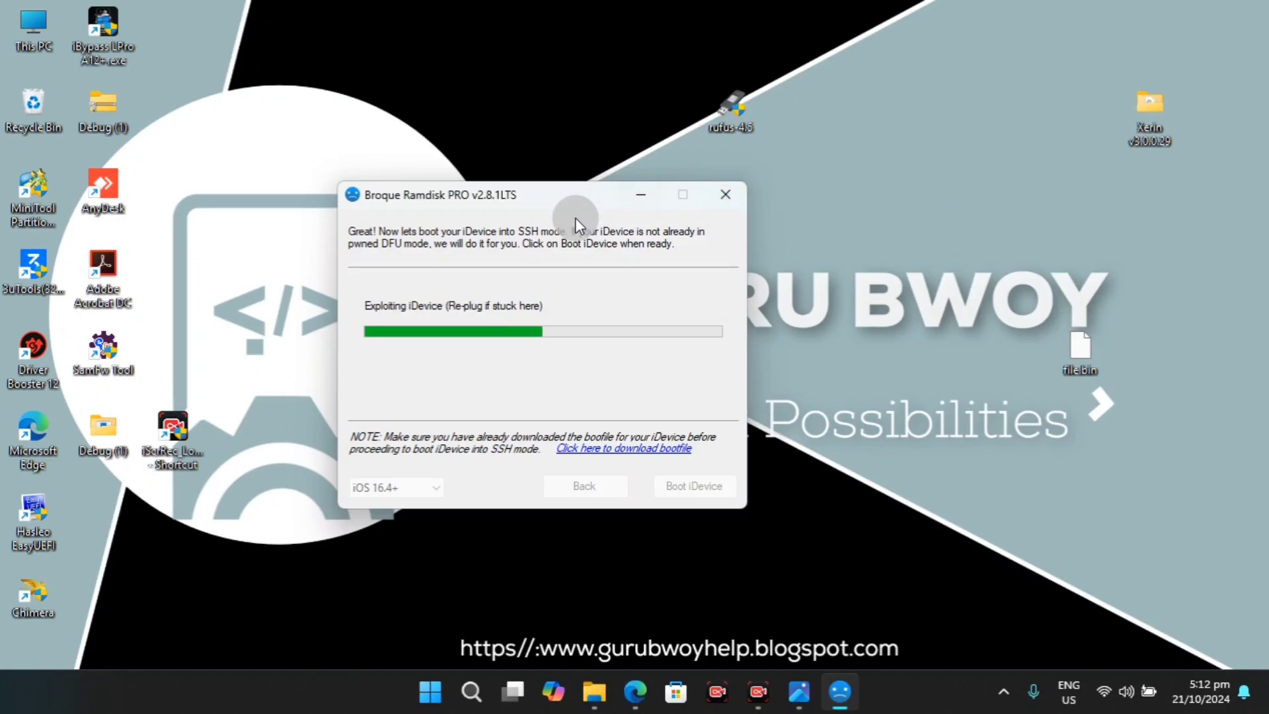
drag(544, 188, 641, 189)
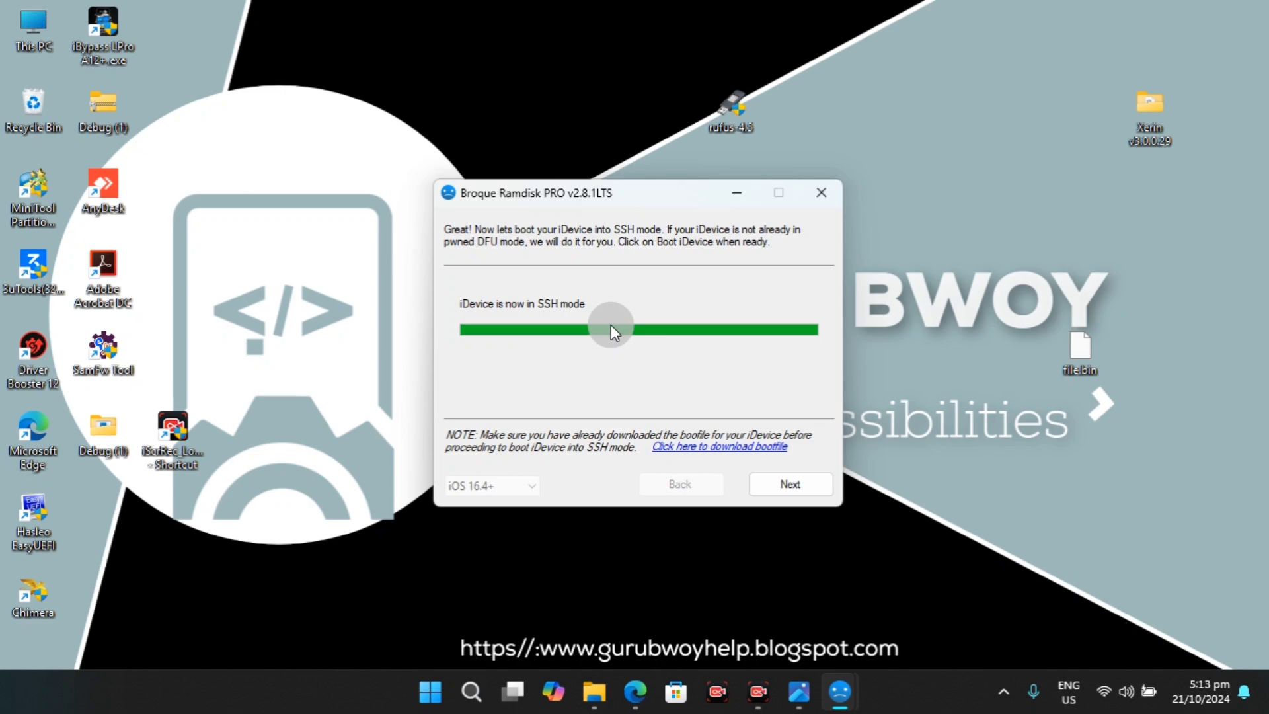
right_click(911, 58)
click(953, 131)
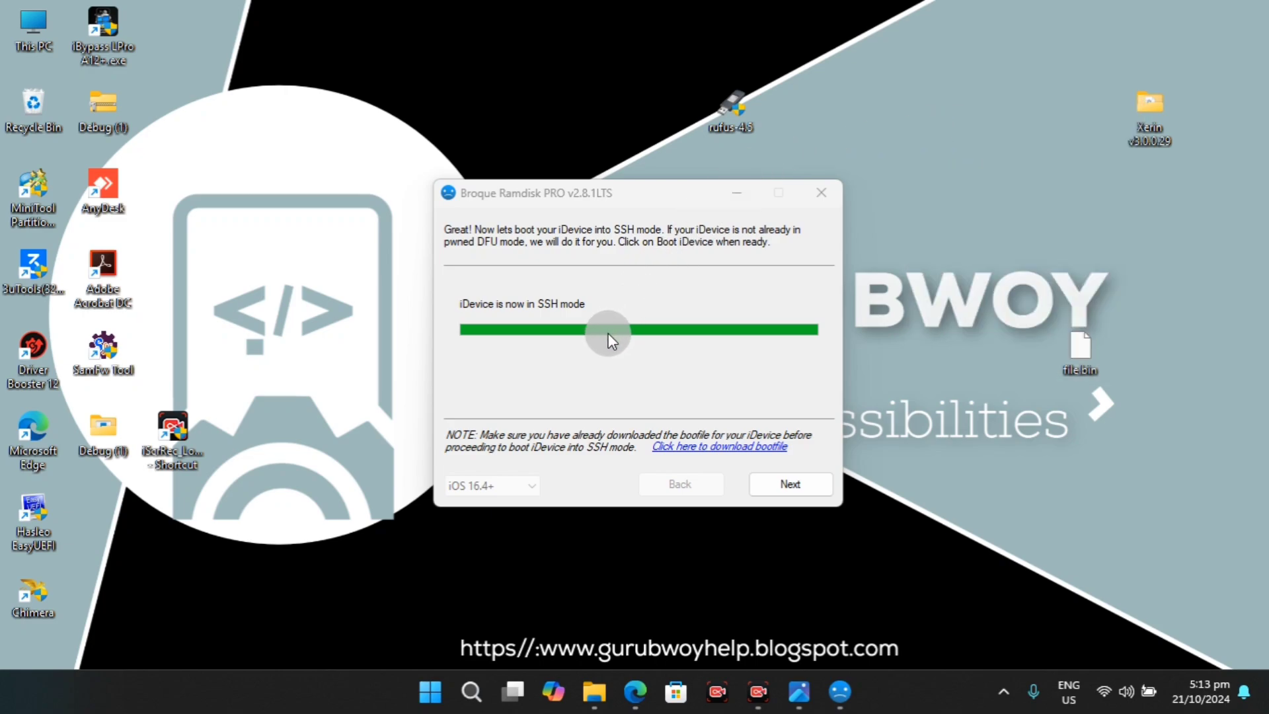